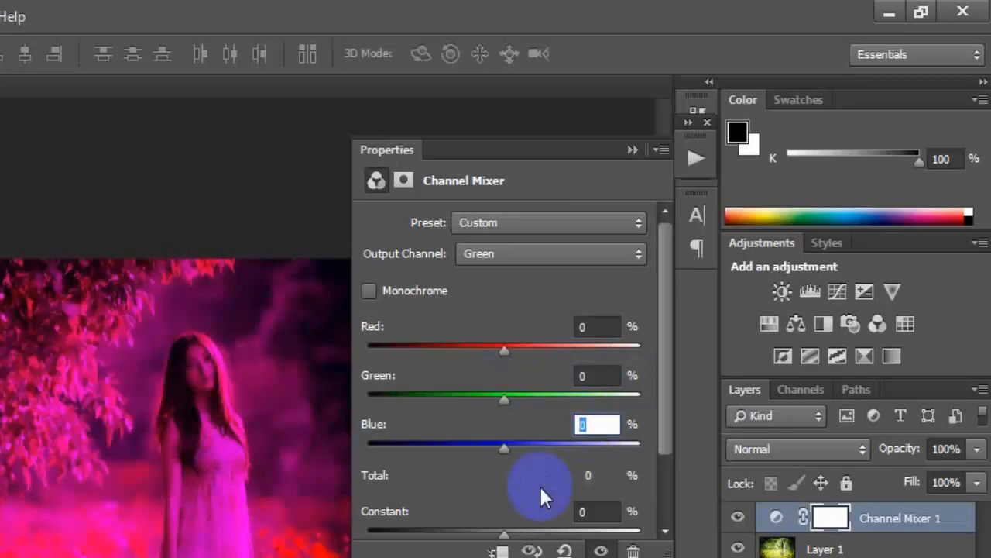
In the Channel Mixer, set the Green output's Blue to +100%, and the Blue output's Green to +100% and Blue to 0%
text(+100)
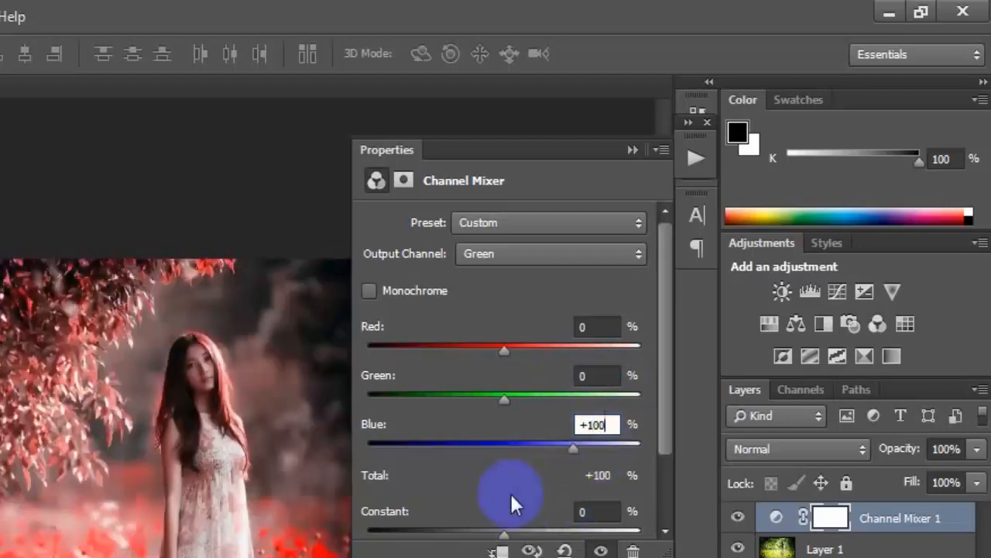
click(623, 253)
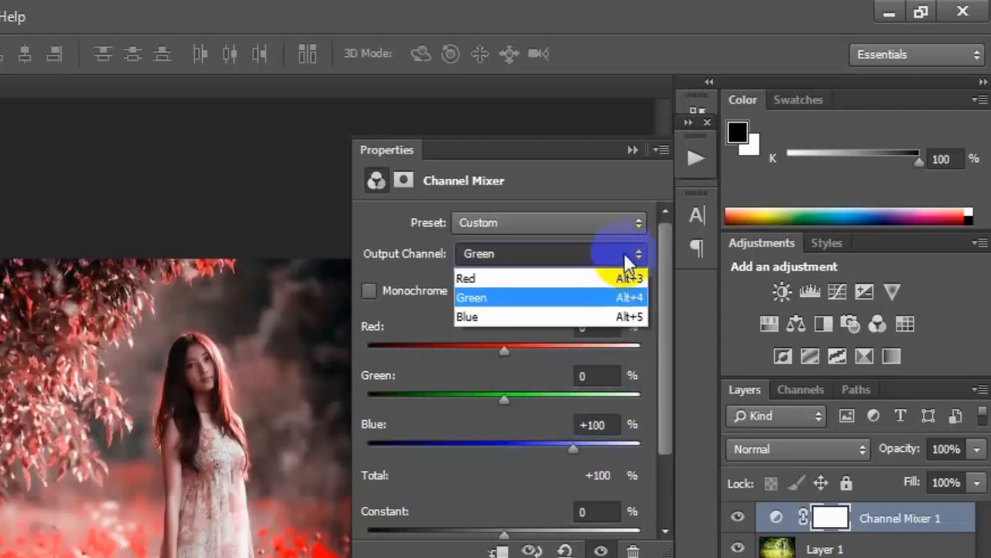
click(564, 316)
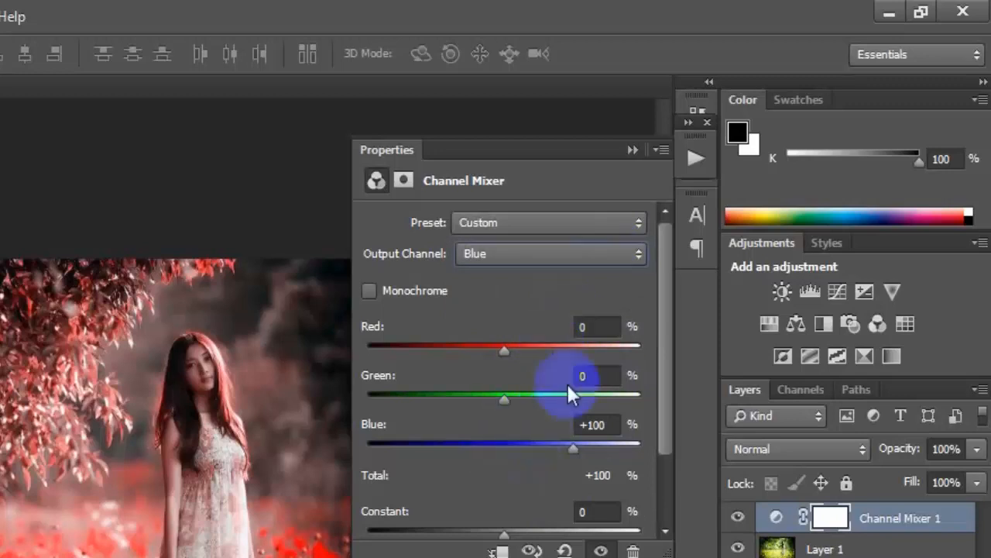
click(597, 326)
click(596, 375)
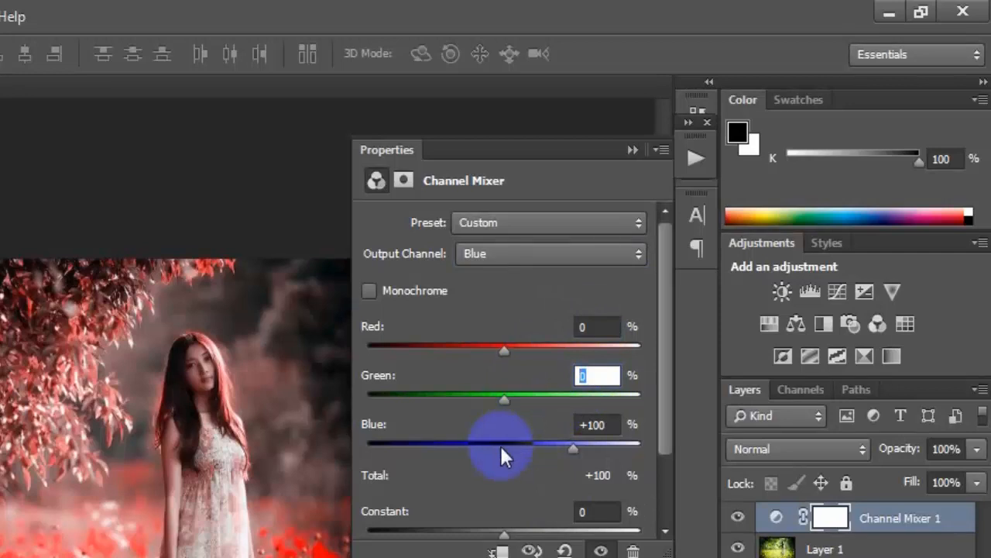
text(+100)
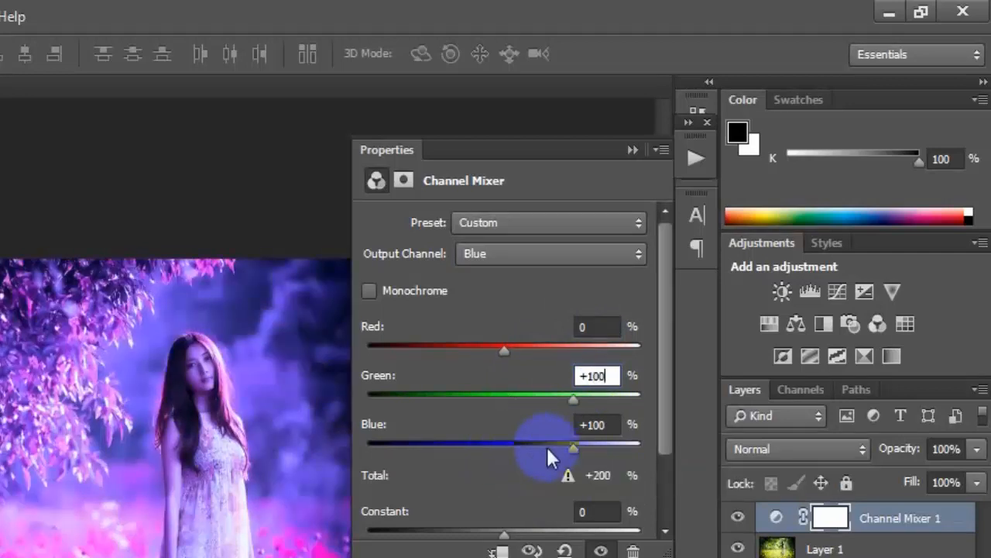
key(Tab)
text(0)
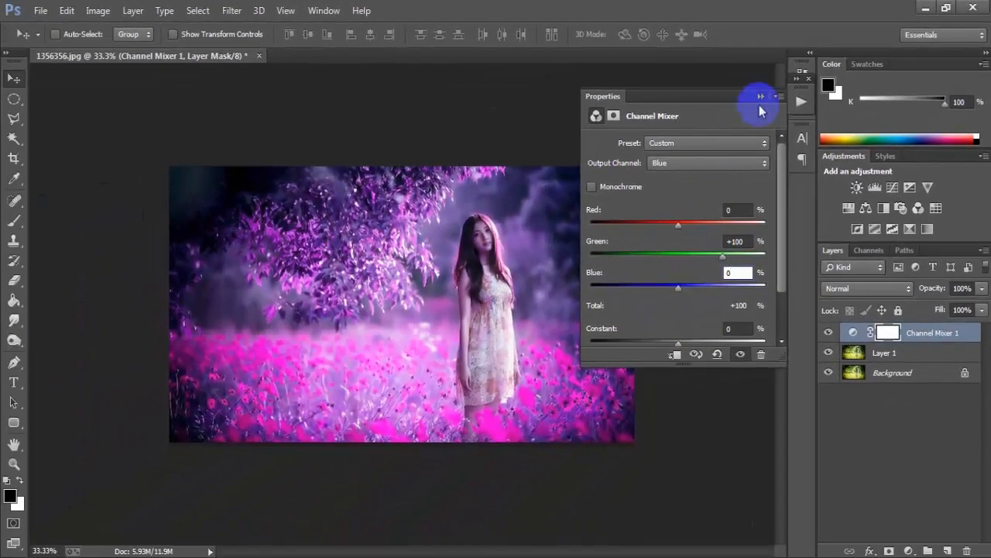
click(760, 96)
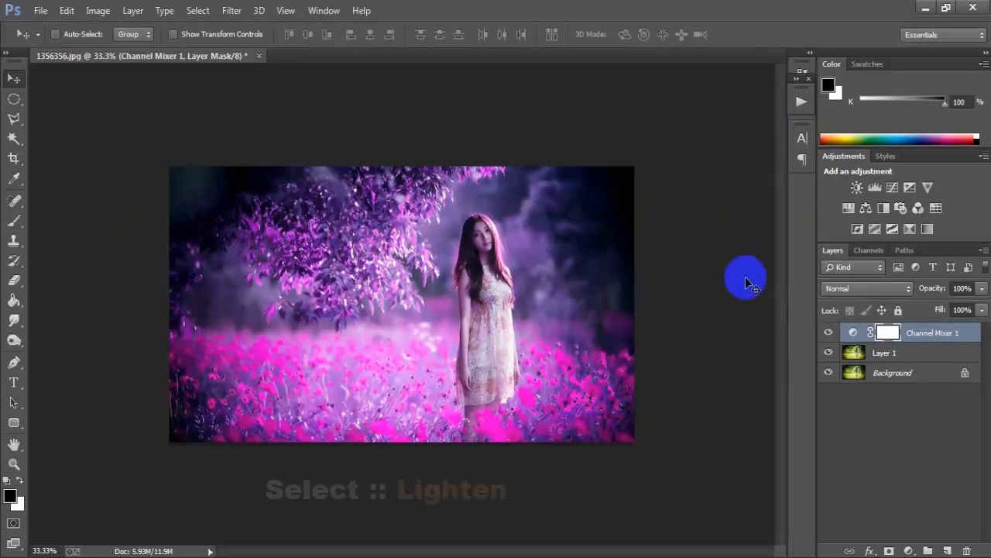
Set the Channel Mixer layer's blend mode to Lighten and toggle its visibility to compare the effect
click(846, 292)
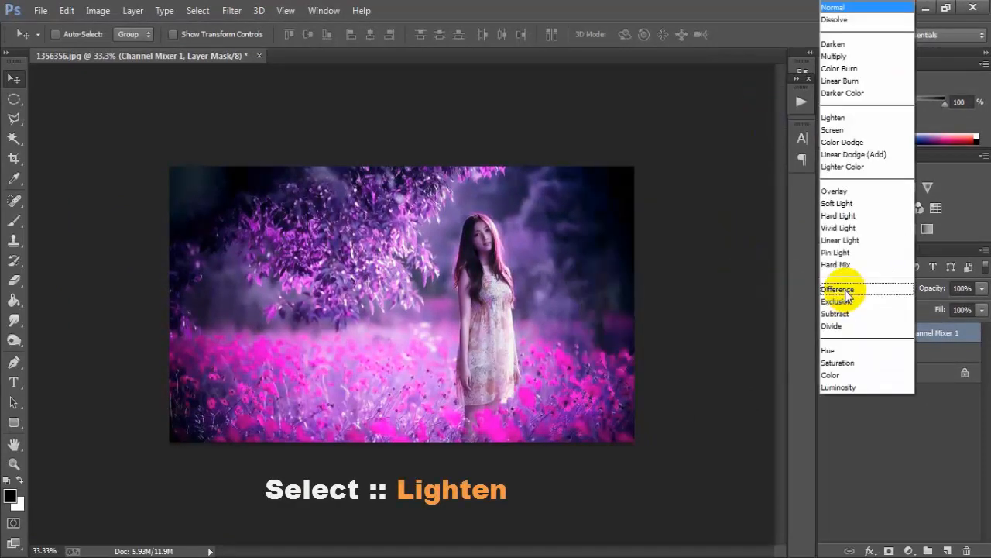
click(849, 117)
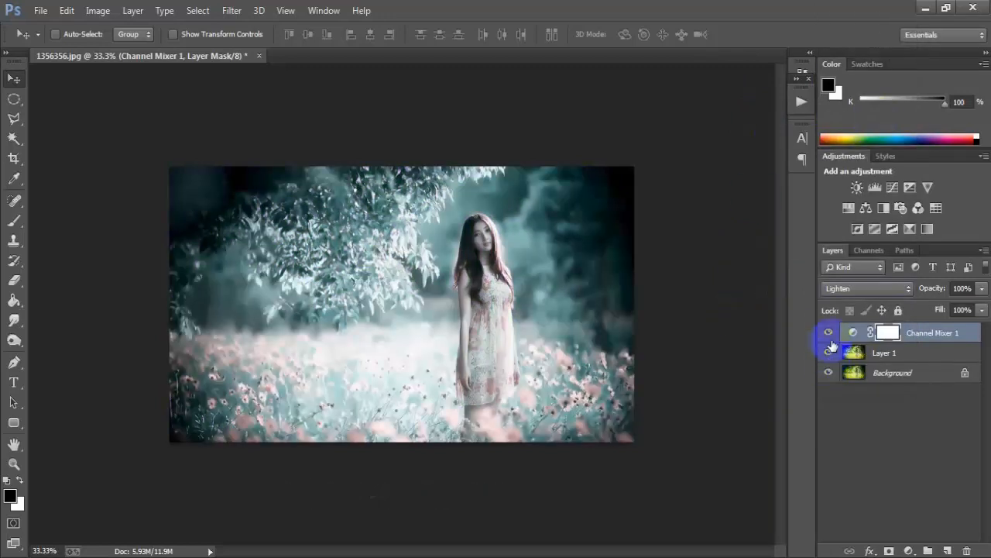
click(828, 333)
click(828, 332)
click(828, 332)
click(828, 332)
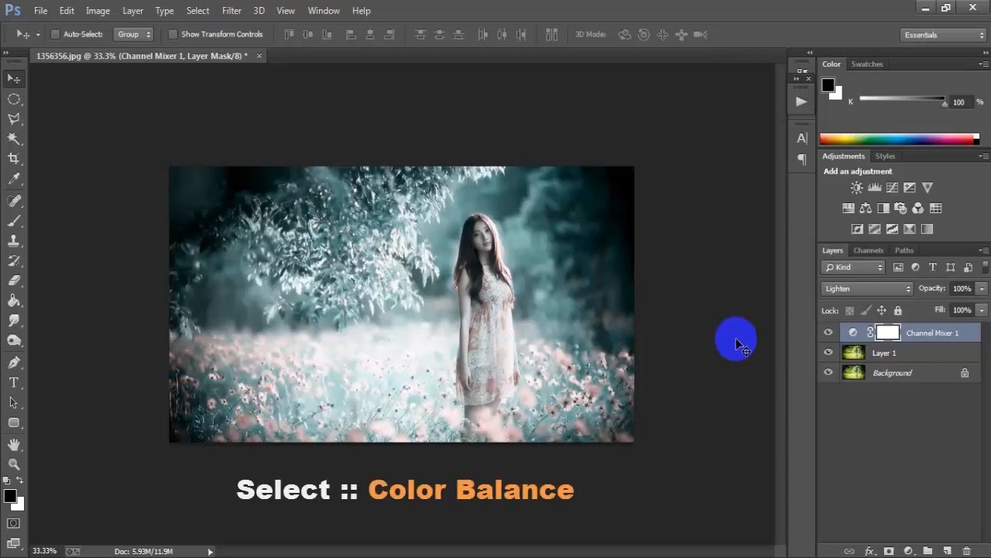
Add a Color Balance adjustment layer and set its Midtones to Cyan-Red +10, Magenta-Green +10 and Yellow-Blue -10
click(909, 551)
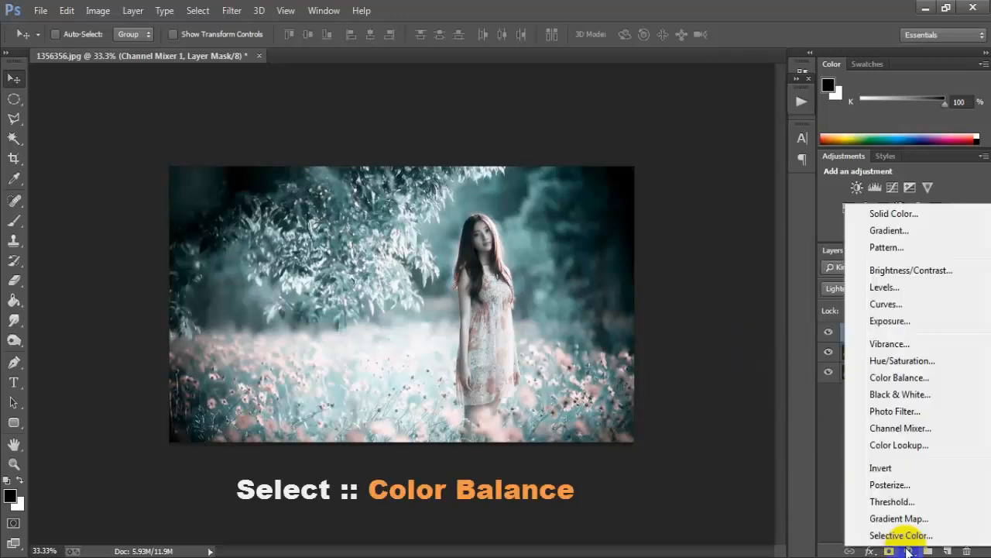
click(968, 385)
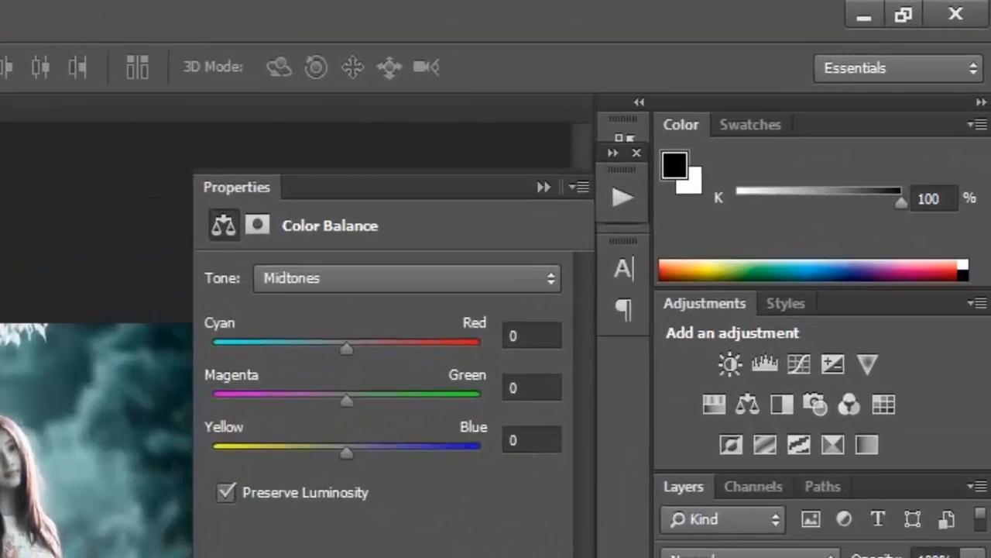
click(531, 278)
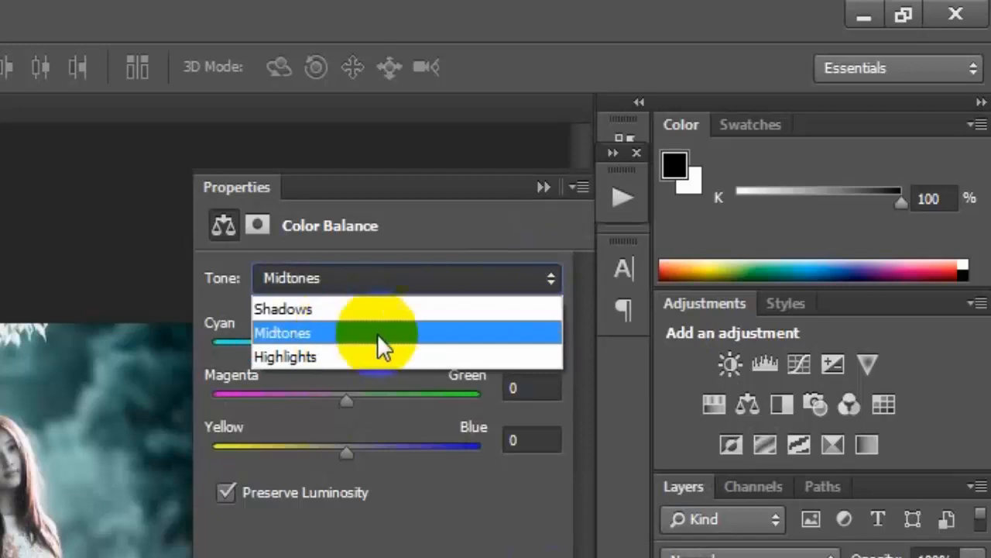
click(461, 334)
click(540, 339)
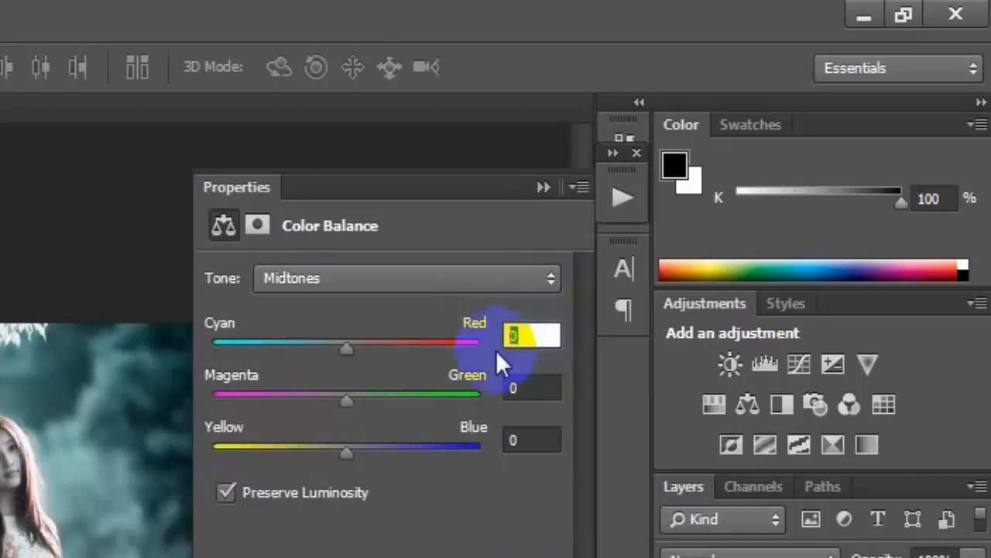
text(+1)
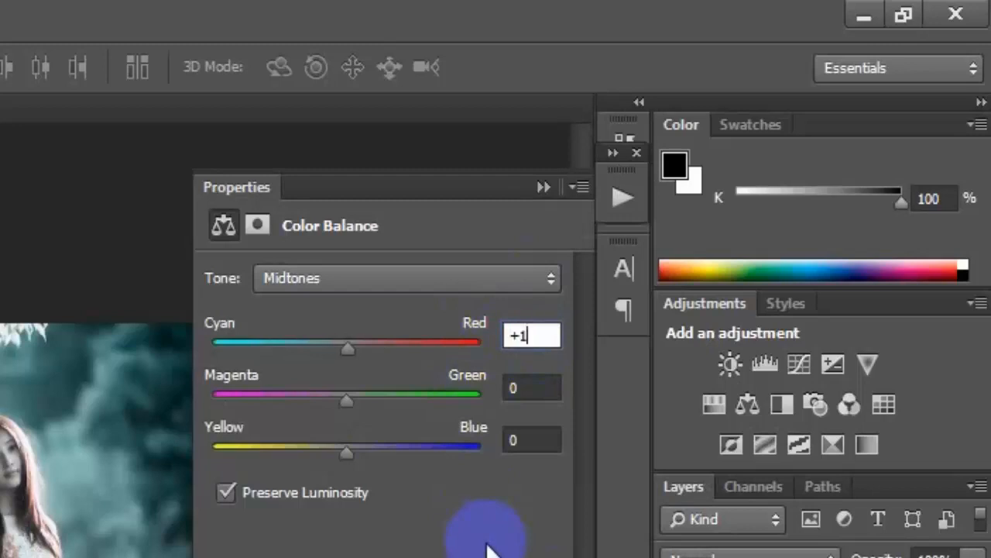
text(0)
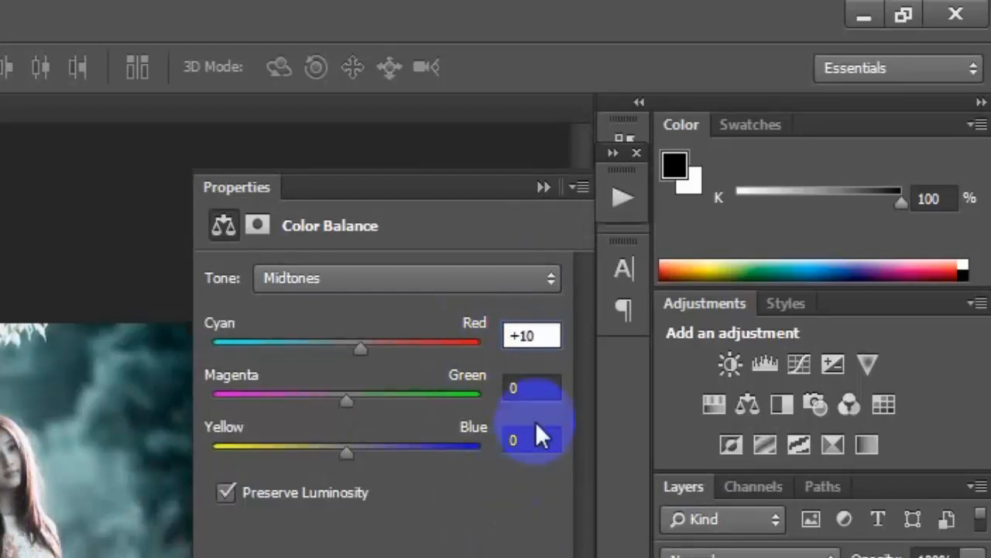
click(531, 386)
text(+1)
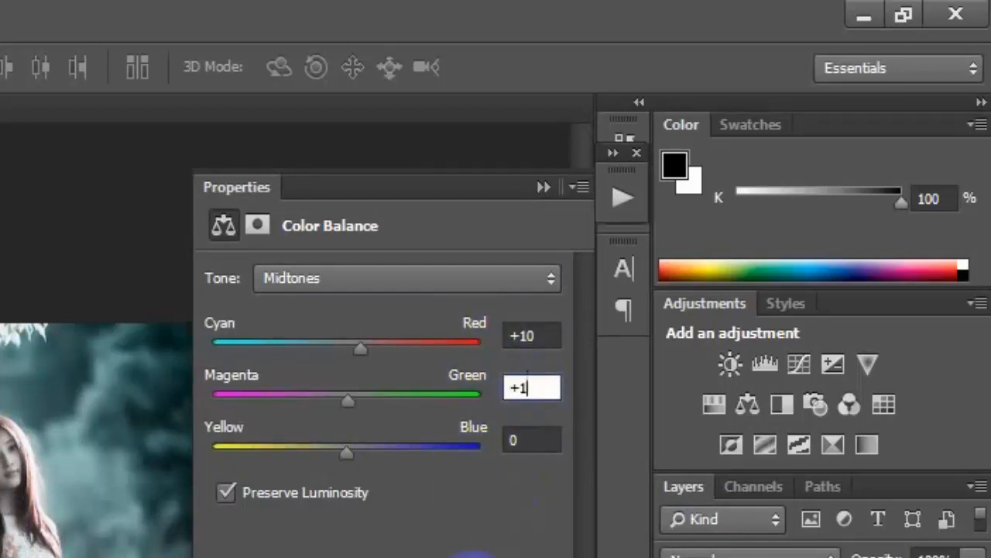
text(0)
click(522, 439)
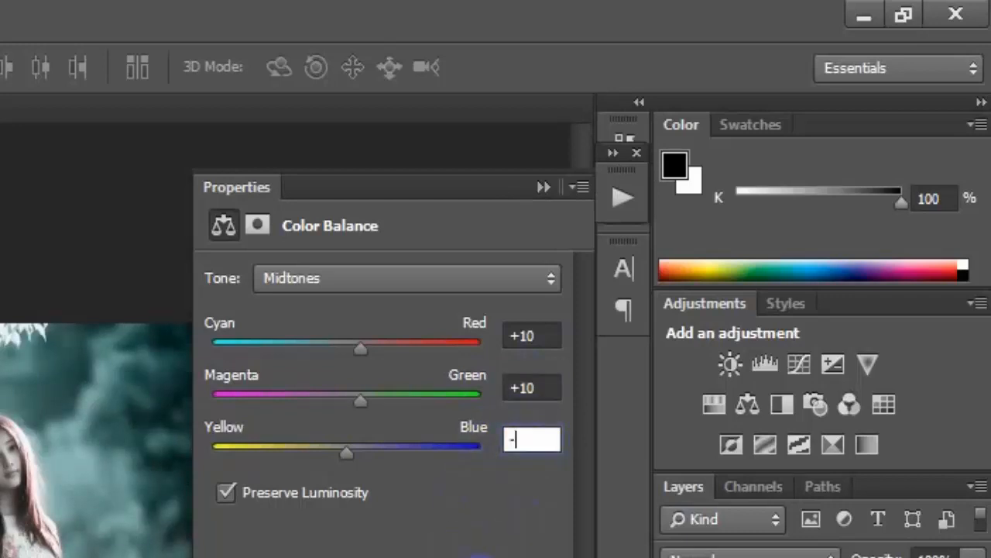
text(-10)
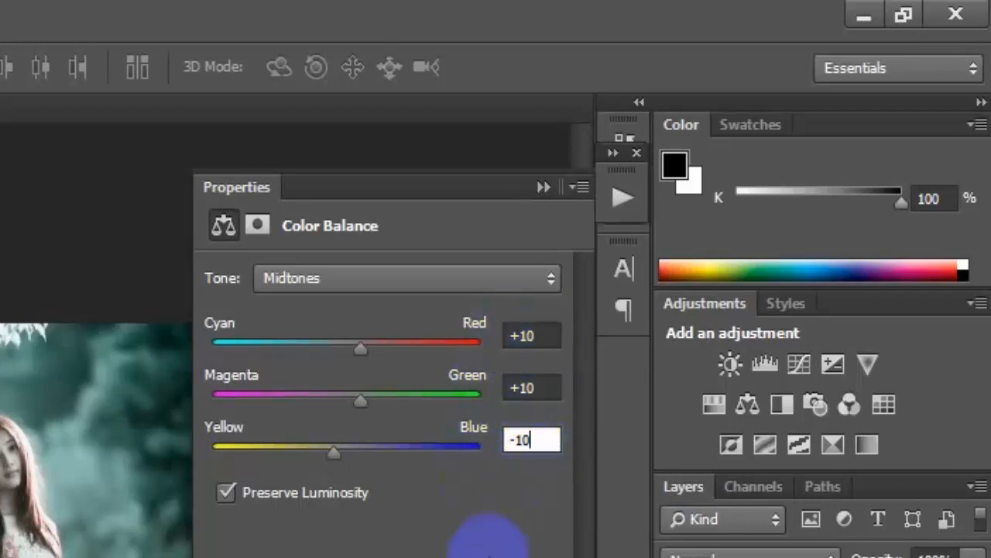
Set the Color Balance Highlights to Cyan-Red -10 and Yellow-Blue +10, and toggle the layer's visibility to compare the effect
click(498, 279)
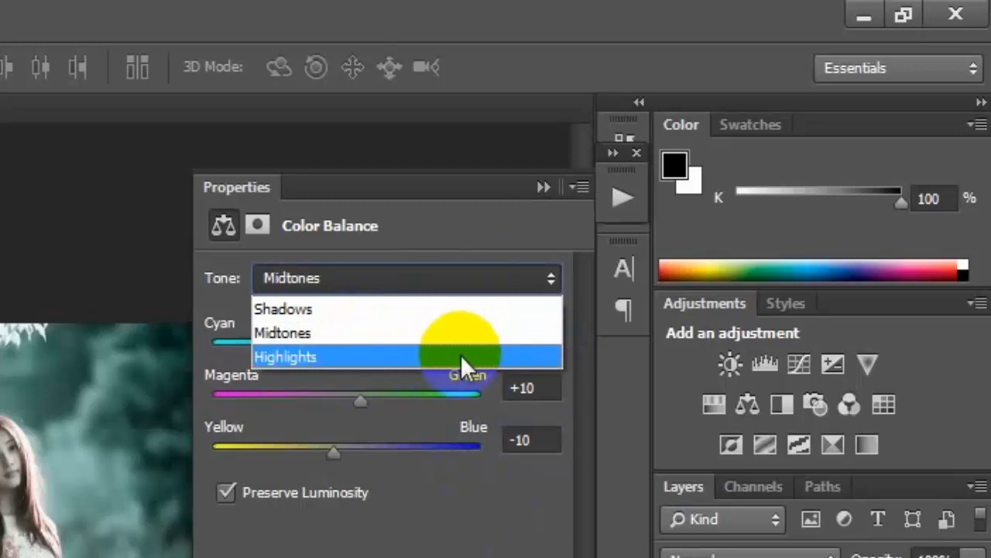
click(444, 355)
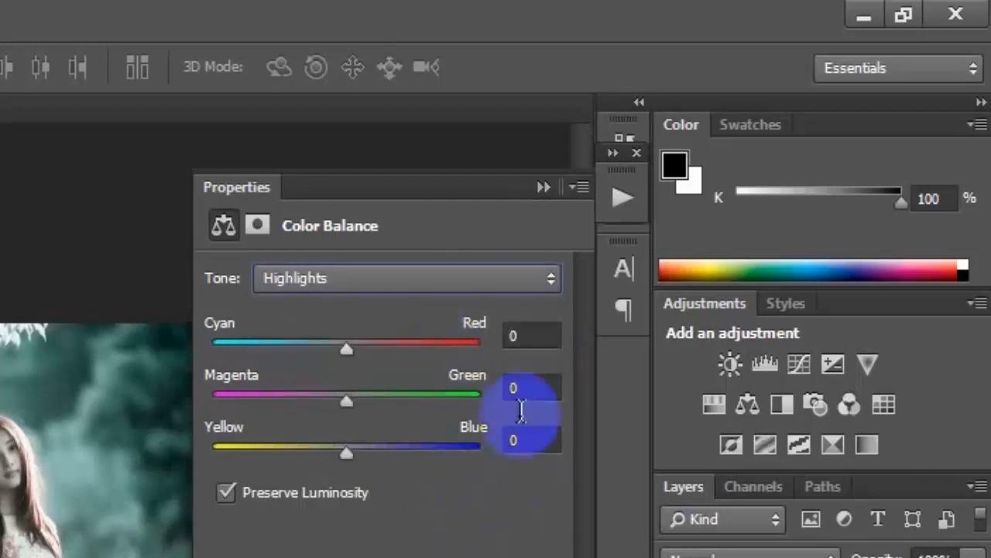
click(531, 335)
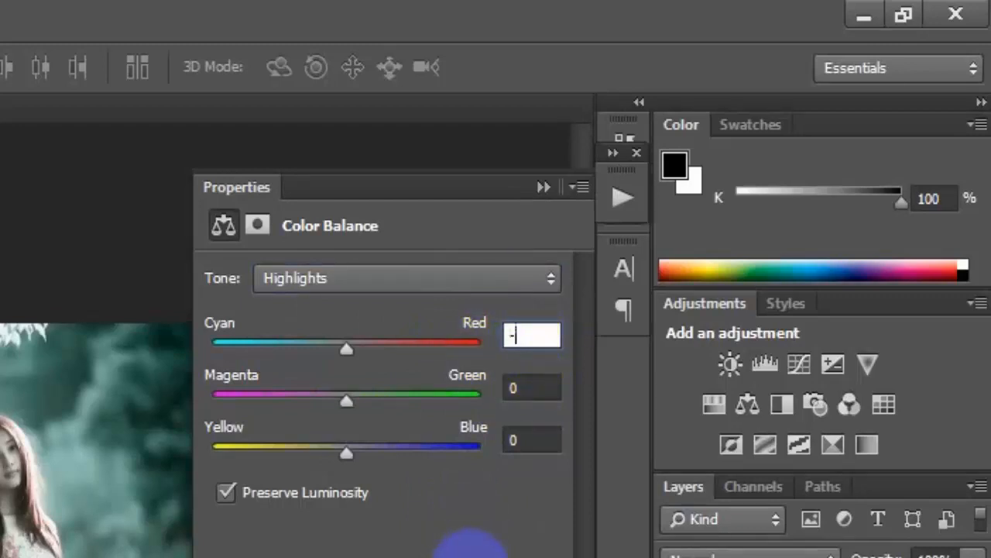
text(-10)
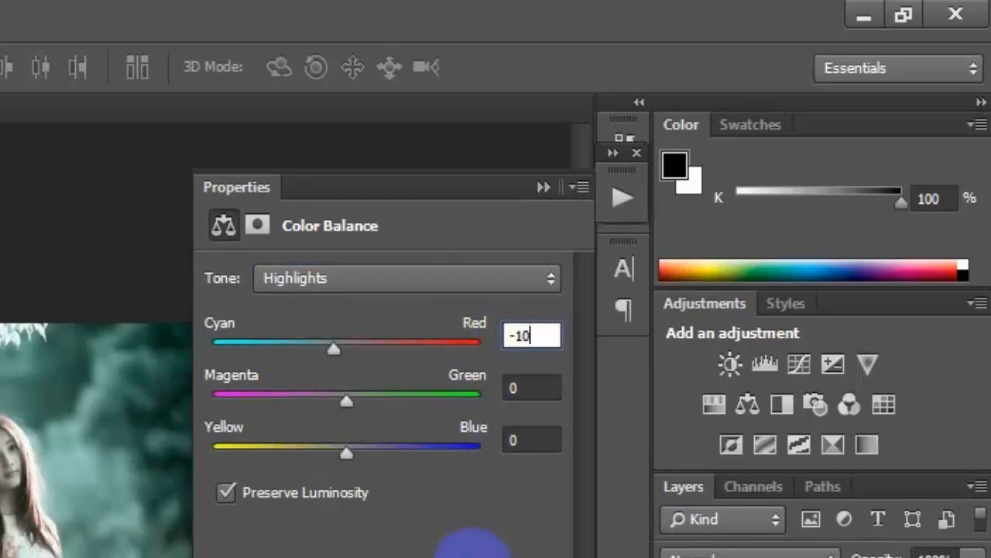
click(542, 439)
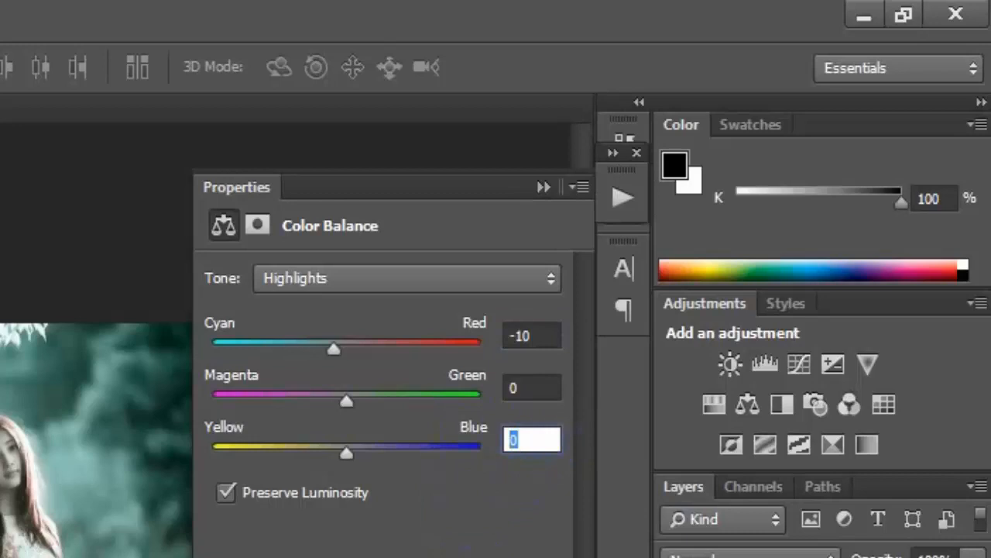
text(+10)
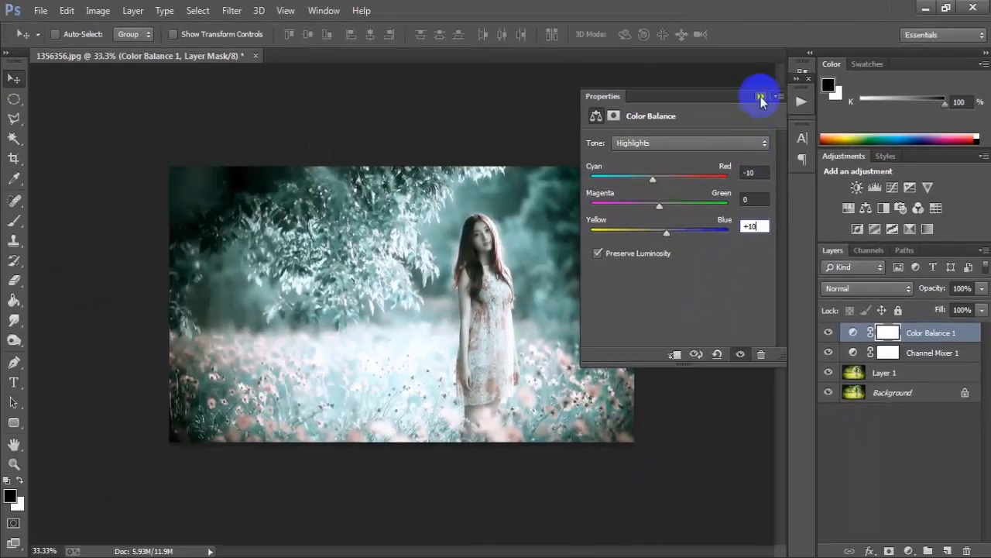
click(761, 97)
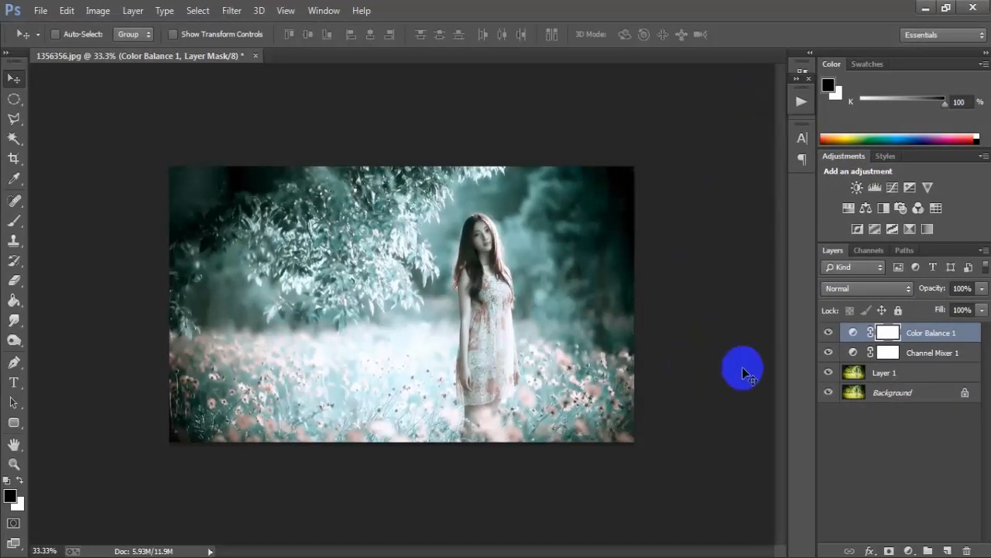
click(830, 334)
click(829, 334)
click(830, 334)
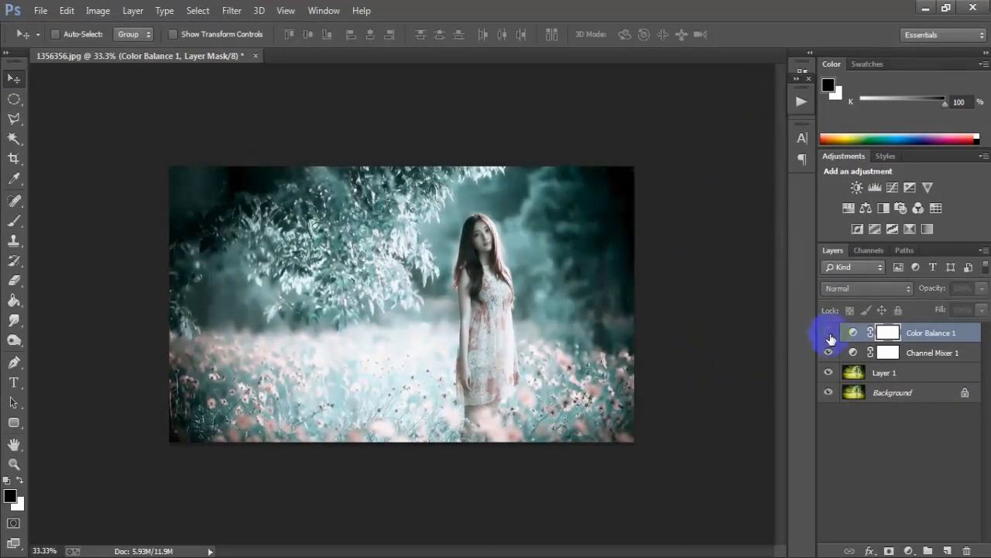
click(829, 334)
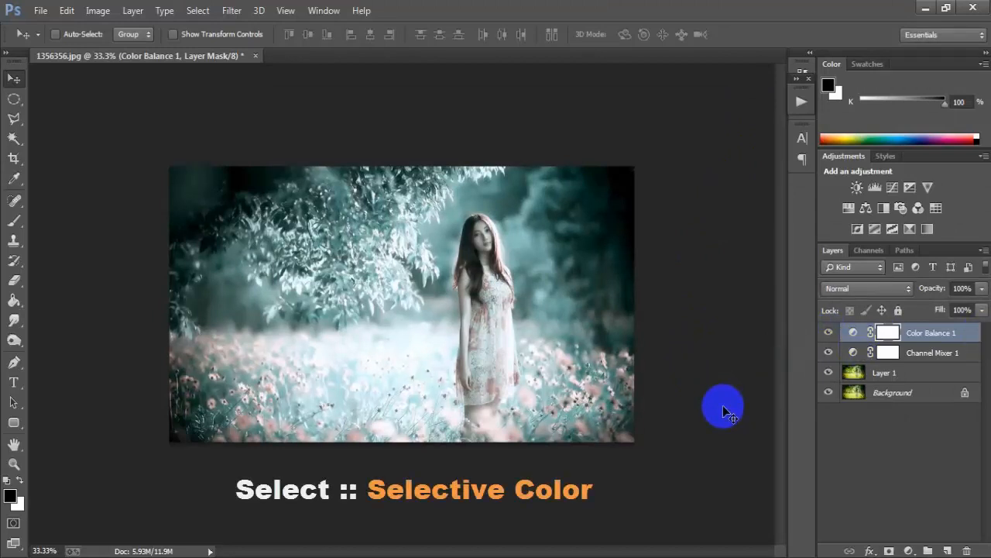
Add a Selective Color adjustment layer and set its Reds to Cyan -18% and Yellow +85%
click(909, 551)
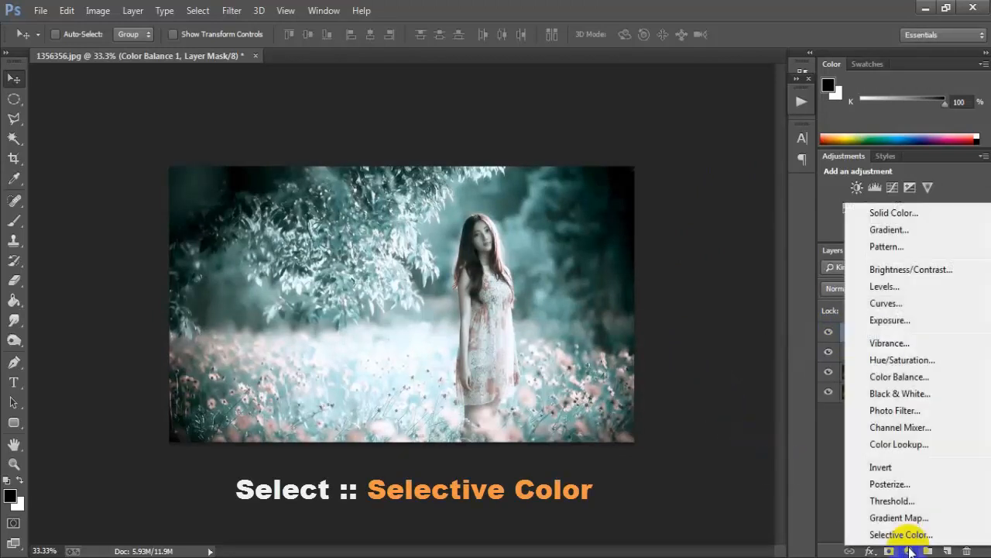
click(952, 536)
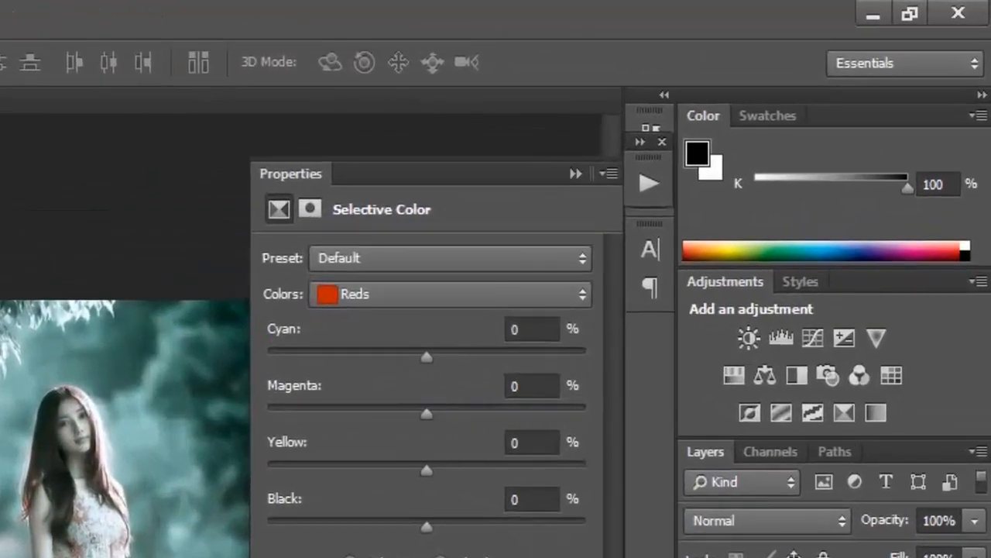
click(514, 293)
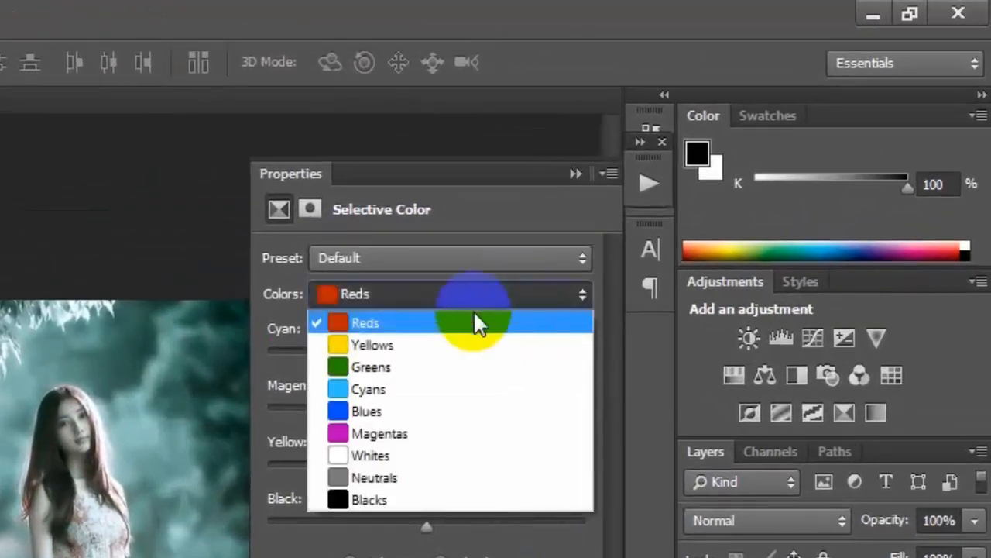
click(533, 338)
click(533, 331)
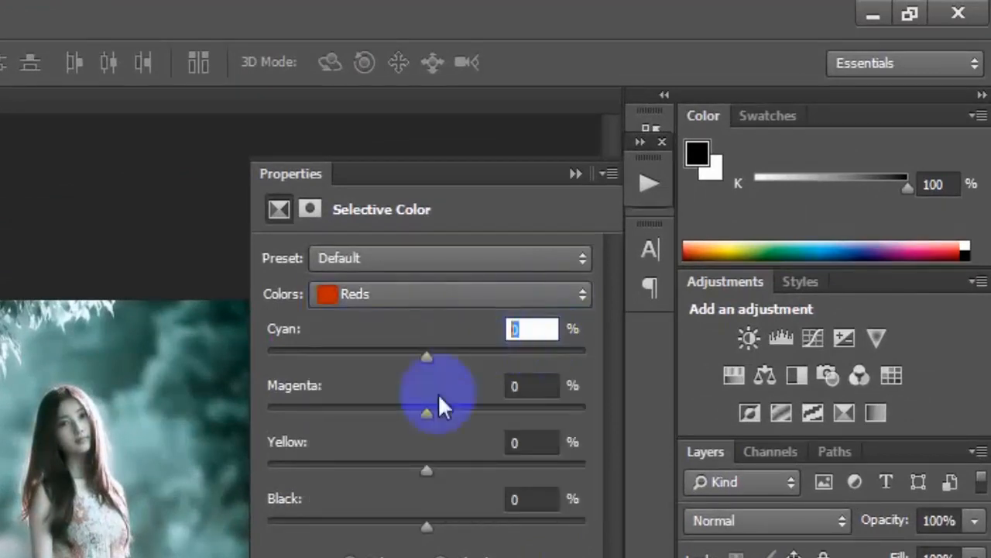
text(-18)
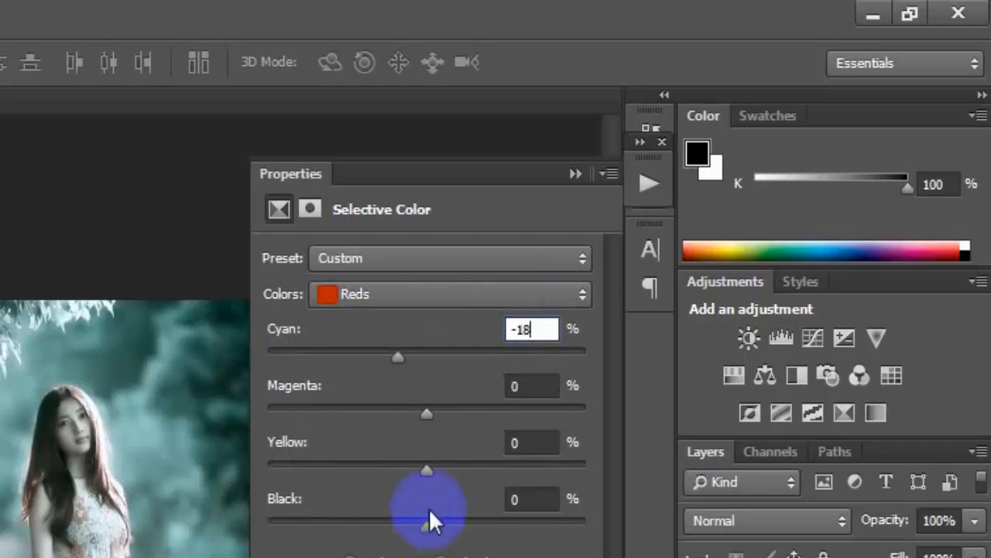
click(518, 443)
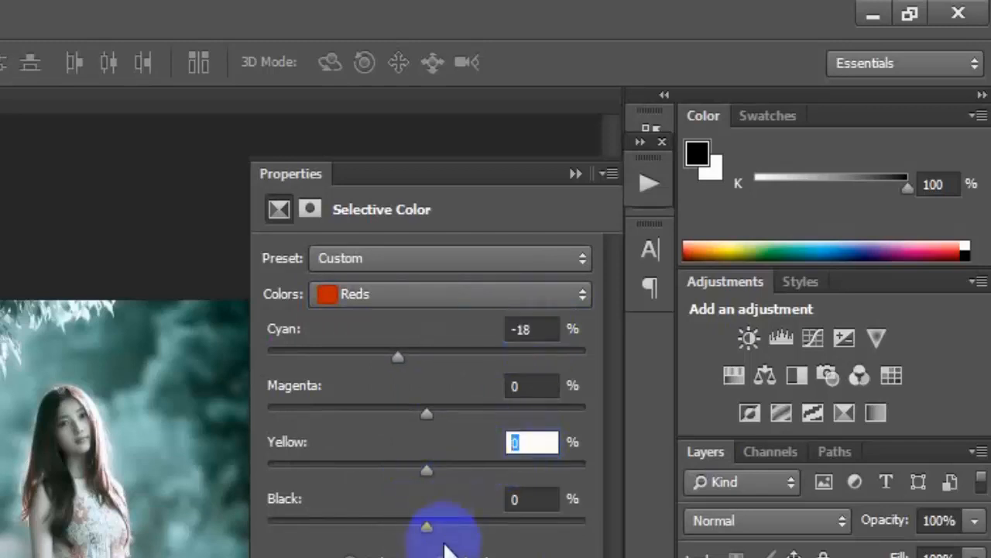
text(+85)
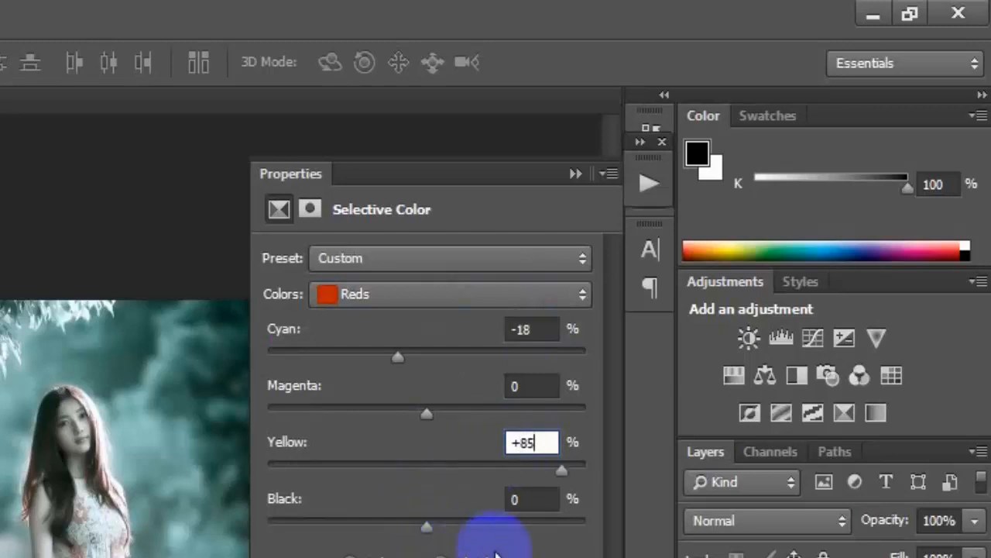
Set Black to +19% for the Reds in the Selective Color adjustment
click(530, 499)
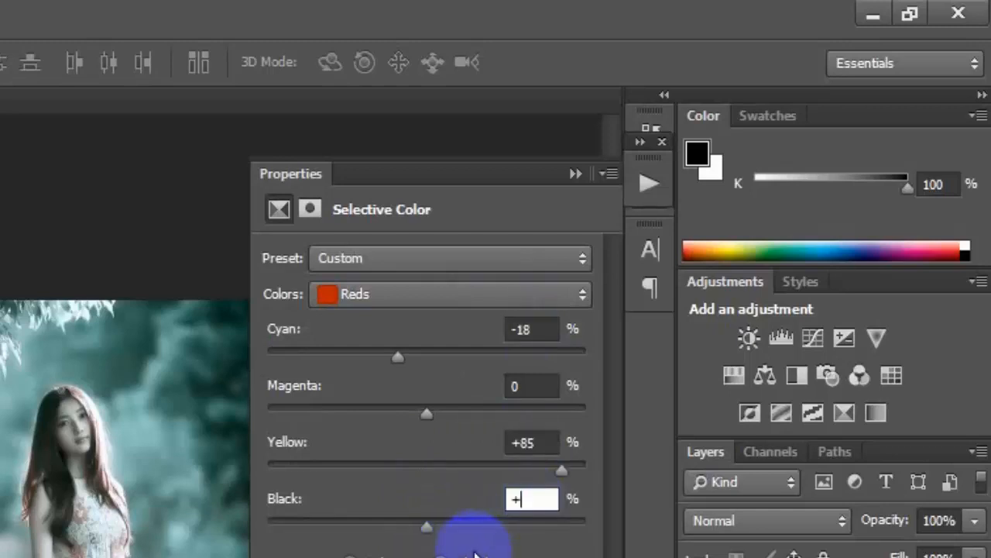
text(+19)
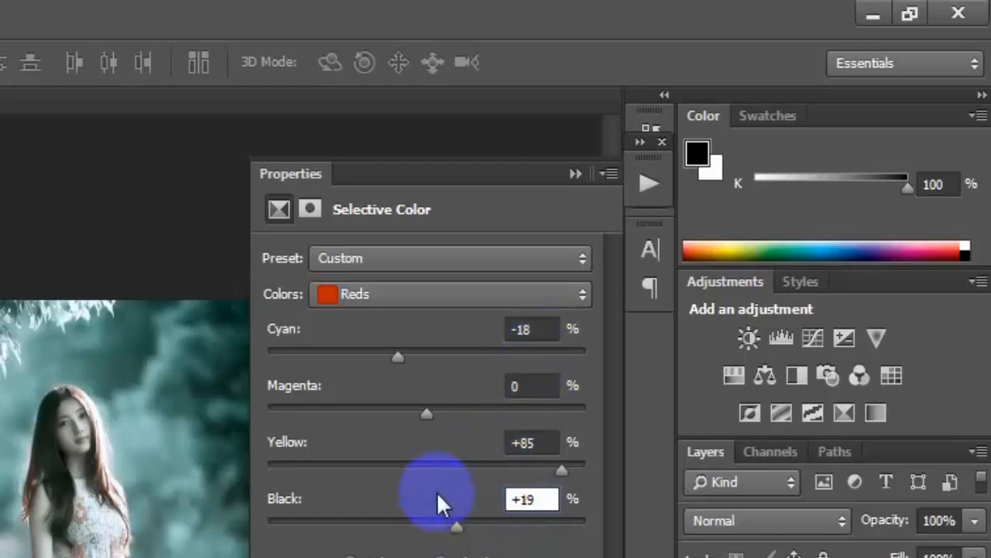
click(534, 328)
Set the Selective Color Yellows to Cyan -100%, Magenta +100% and Yellow +100%
click(565, 295)
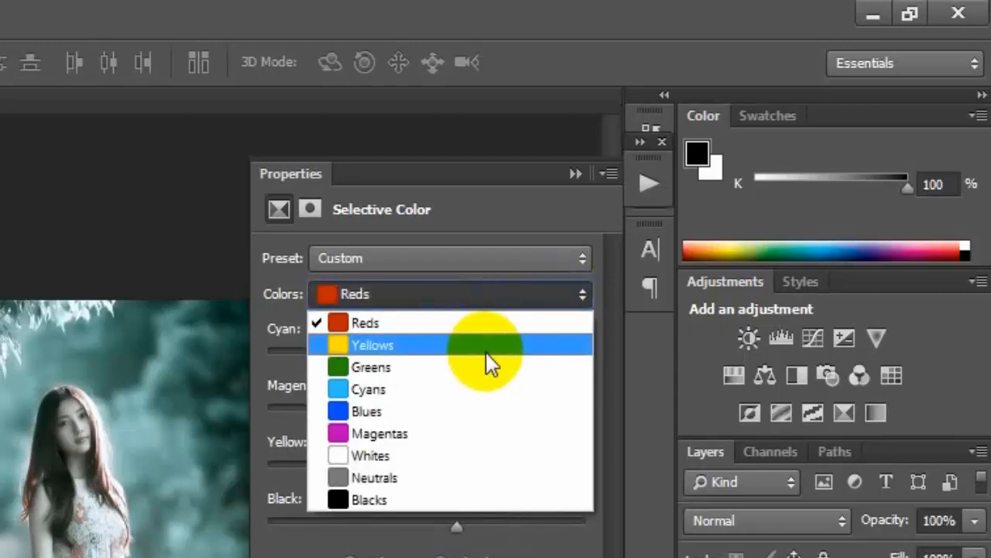
click(541, 353)
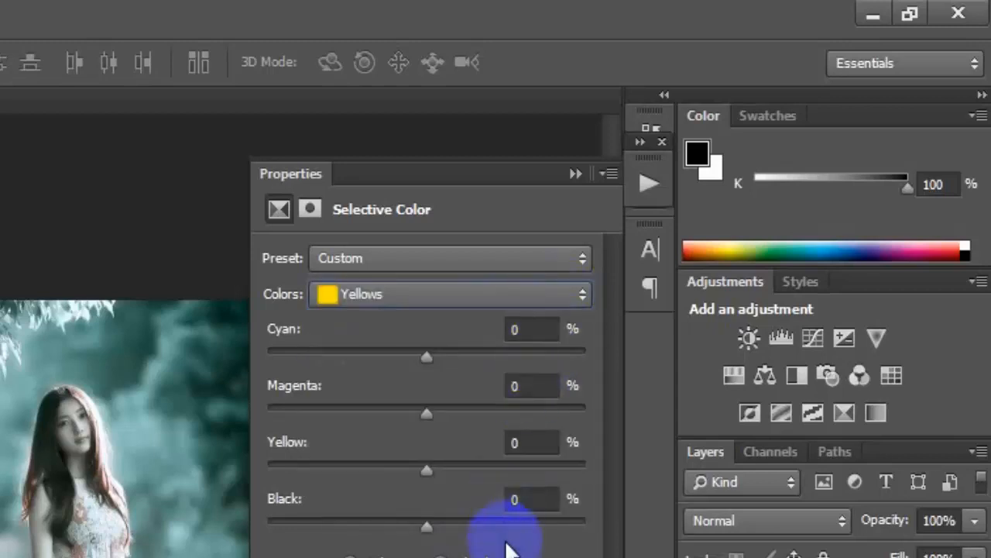
drag(426, 357, 244, 356)
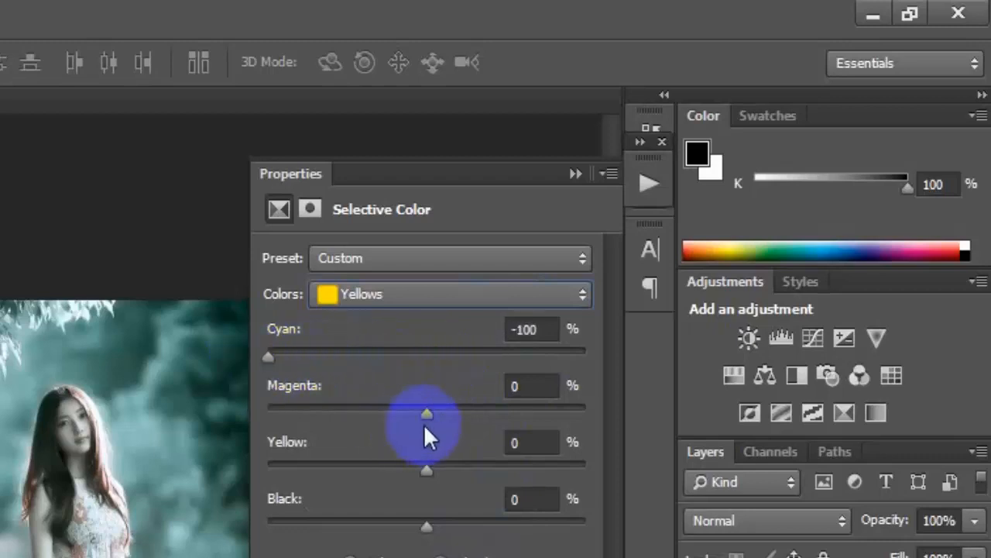
drag(425, 417, 594, 418)
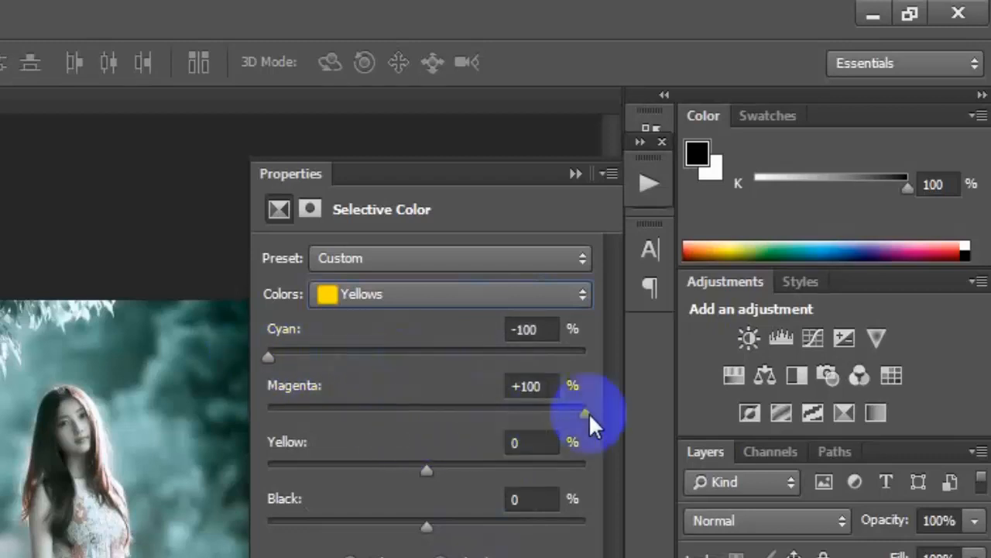
drag(425, 470, 607, 468)
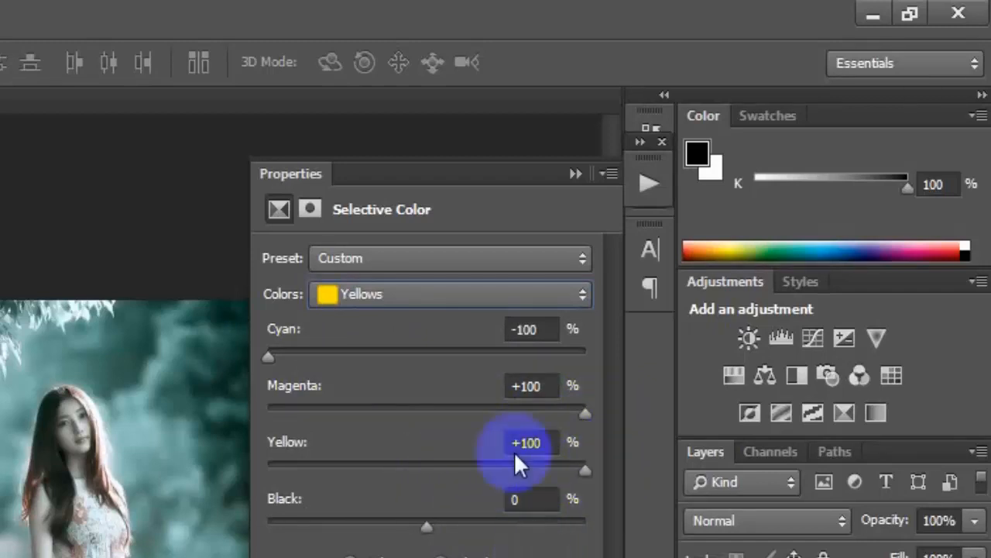
Set the Selective Color Greens to Cyan +100%, Magenta +100% and Yellow -100%
click(571, 296)
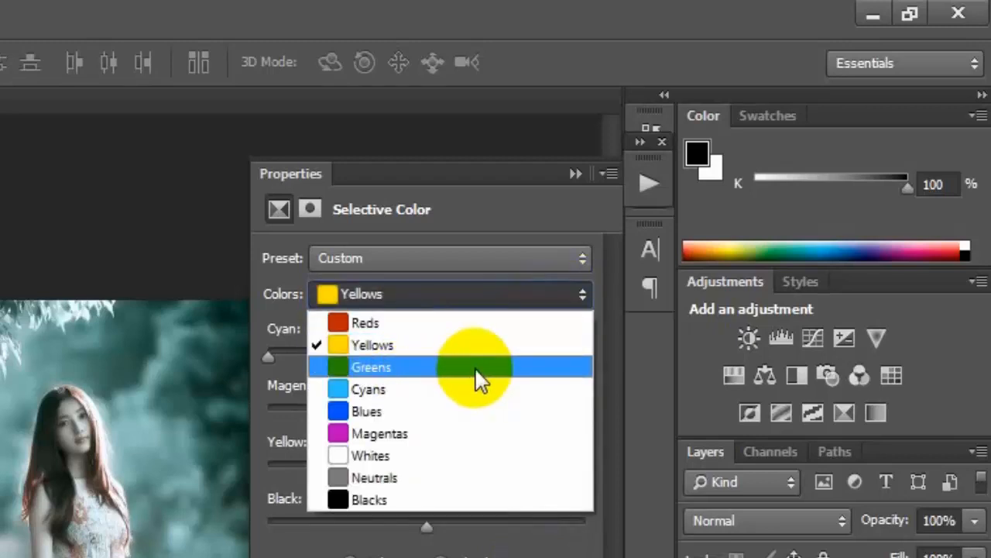
click(475, 369)
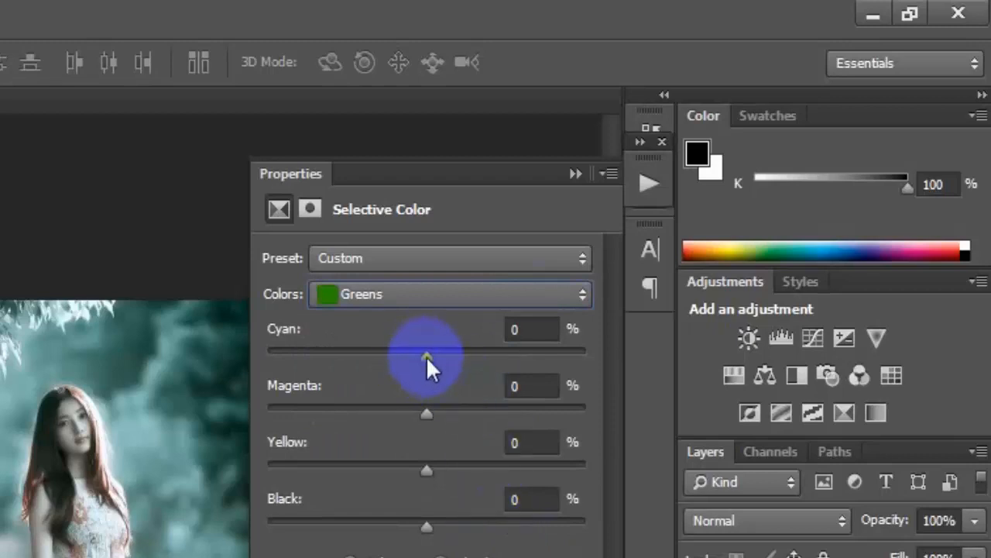
drag(427, 357, 591, 361)
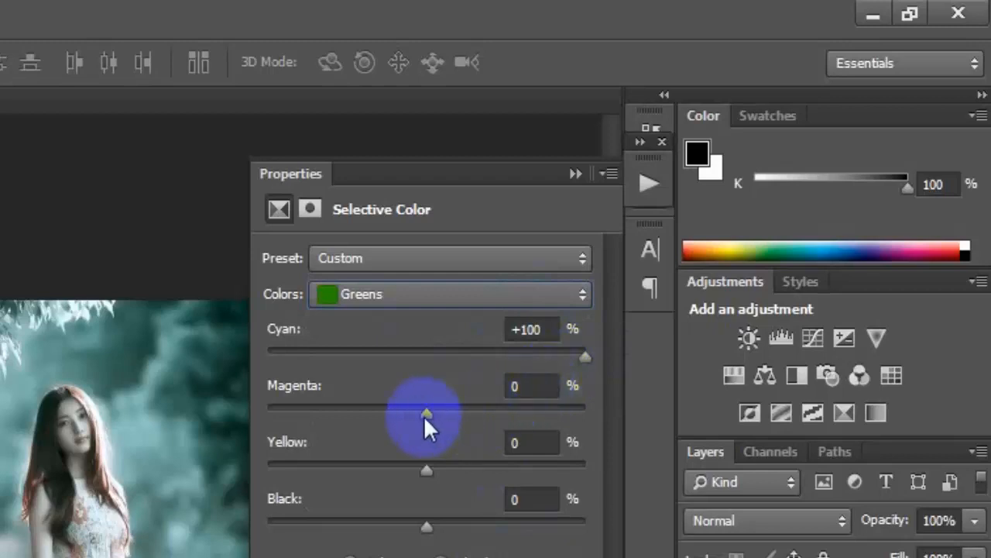
drag(425, 418, 595, 407)
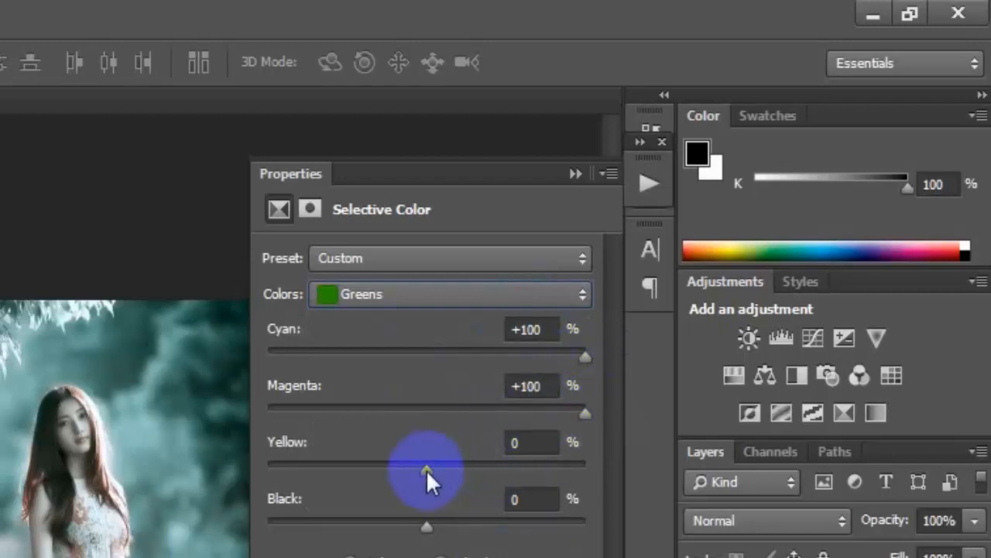
drag(426, 469, 256, 479)
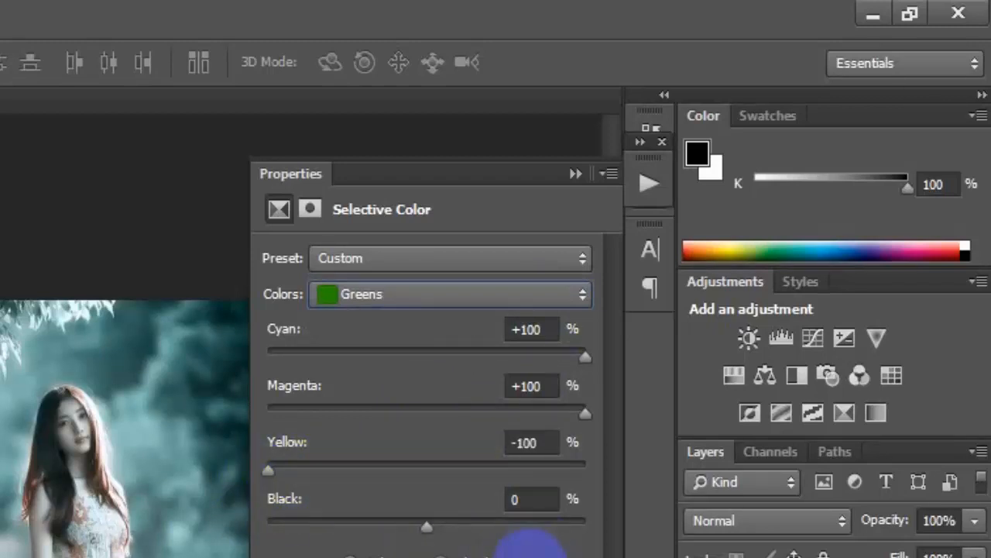
Set the Selective Color Cyans to Cyan +100%, Magenta +100%, Yellow -100% and Black +14%
click(549, 291)
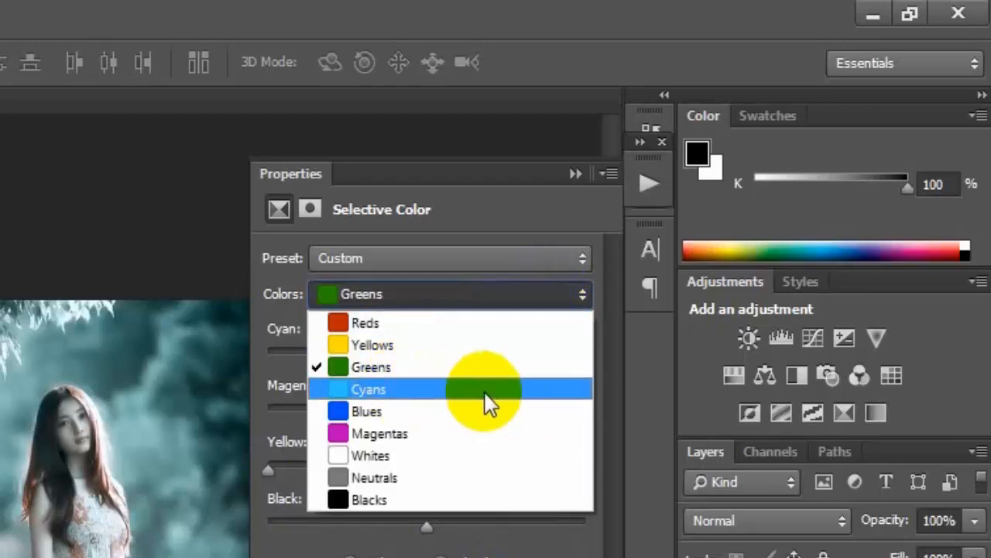
click(512, 399)
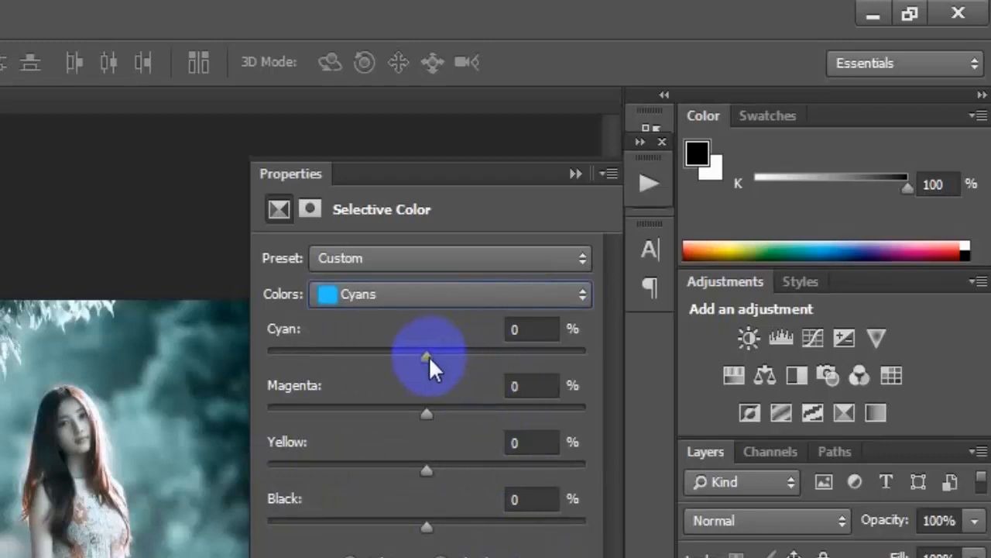
drag(428, 356, 614, 357)
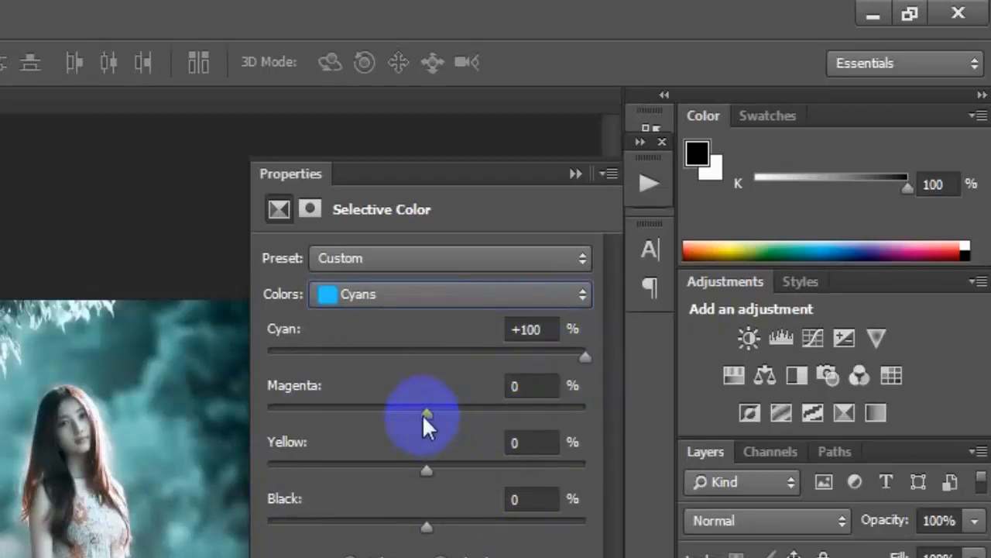
drag(425, 414, 600, 413)
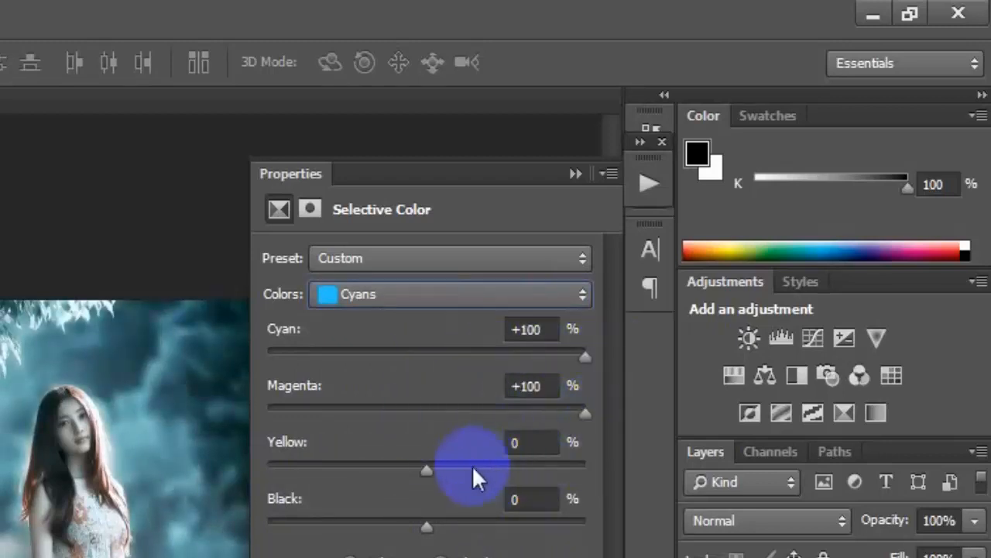
drag(432, 470, 254, 470)
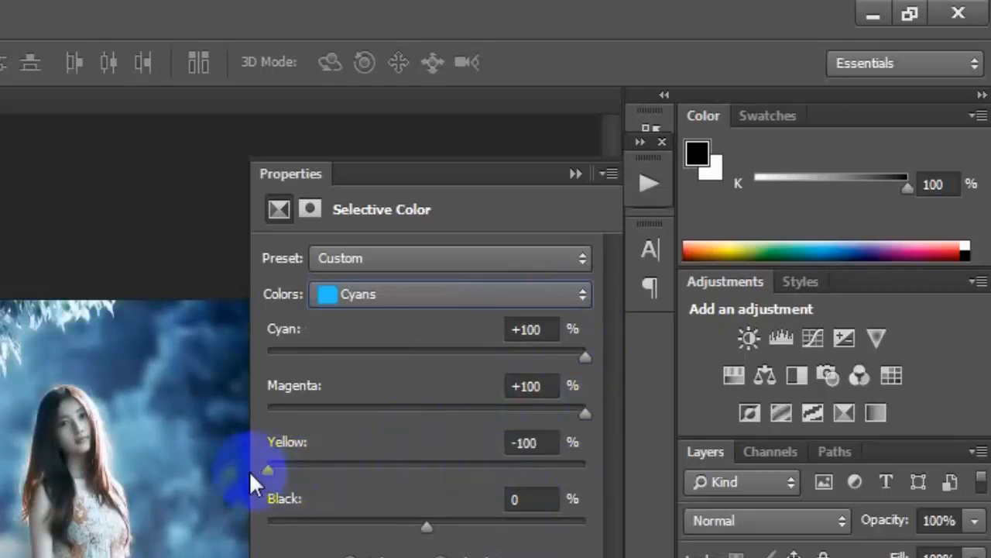
drag(425, 535, 454, 533)
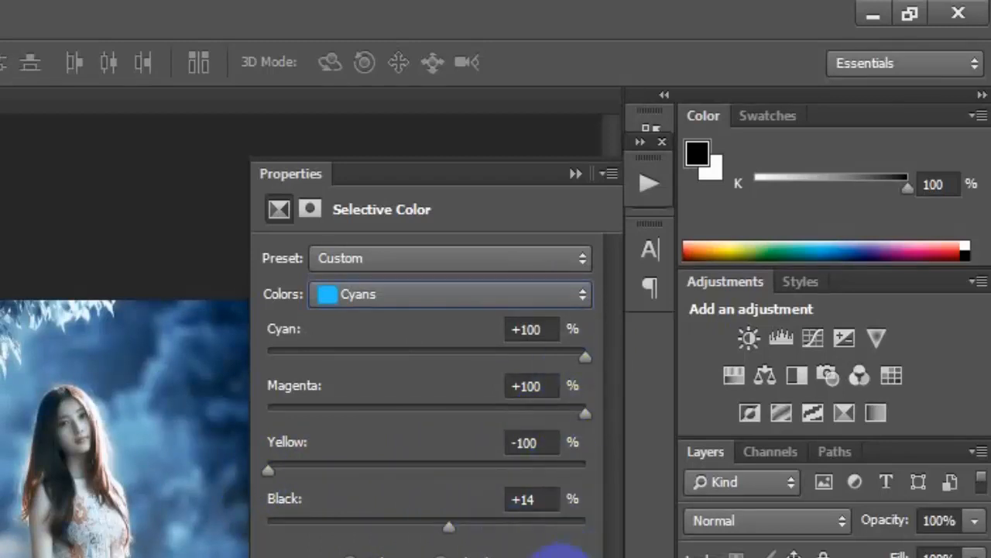
Set Black to +20% for the Selective Color Blacks and collapse the adjustment's properties
click(575, 289)
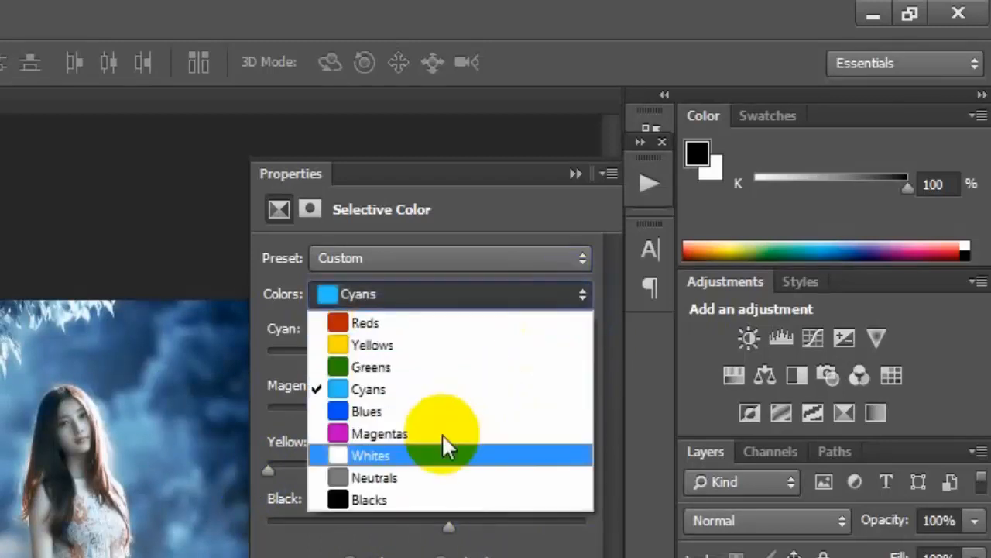
click(496, 498)
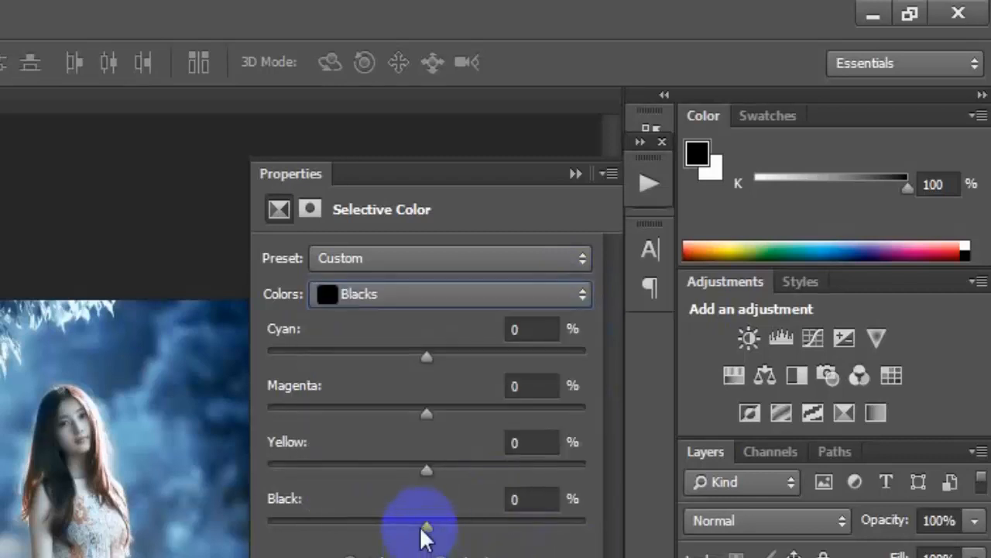
drag(421, 531, 459, 531)
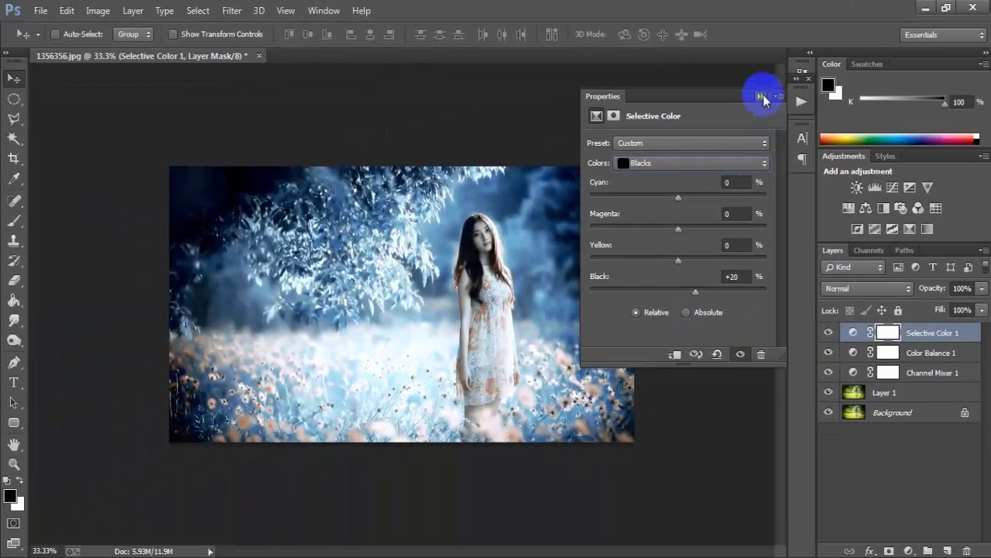
click(760, 96)
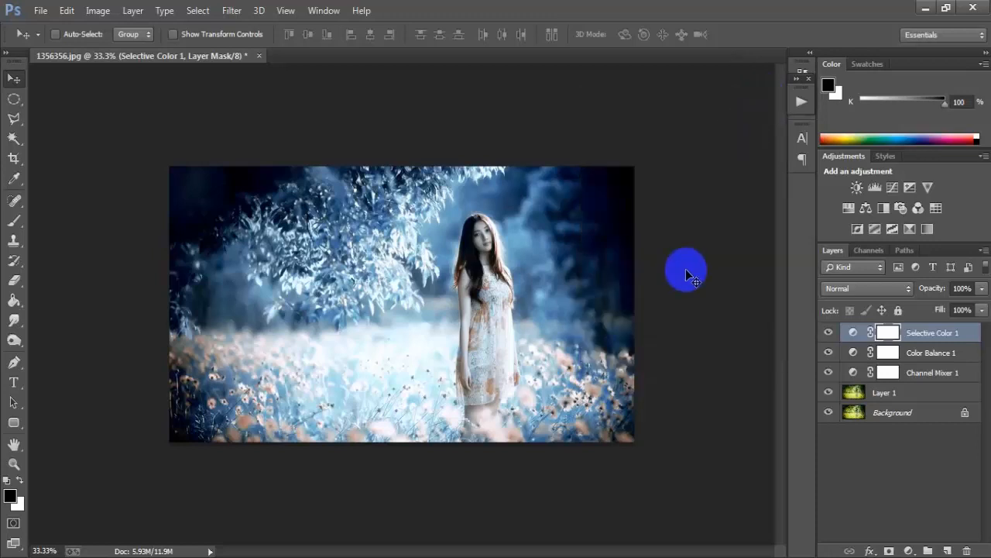
Compare the graded portrait with the original by repeatedly hiding and restoring every layer above the Background
key(ctrl+plus)
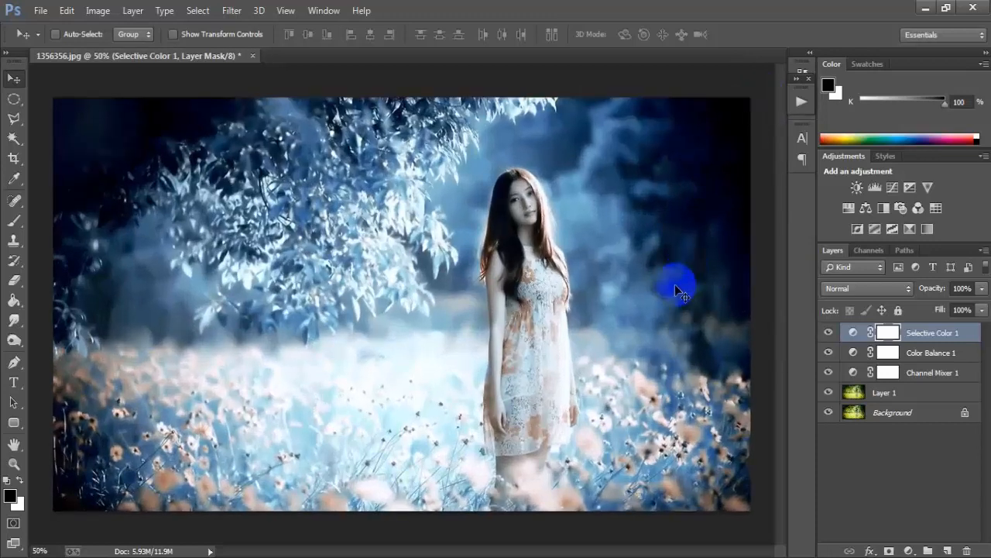
alt+click(828, 413)
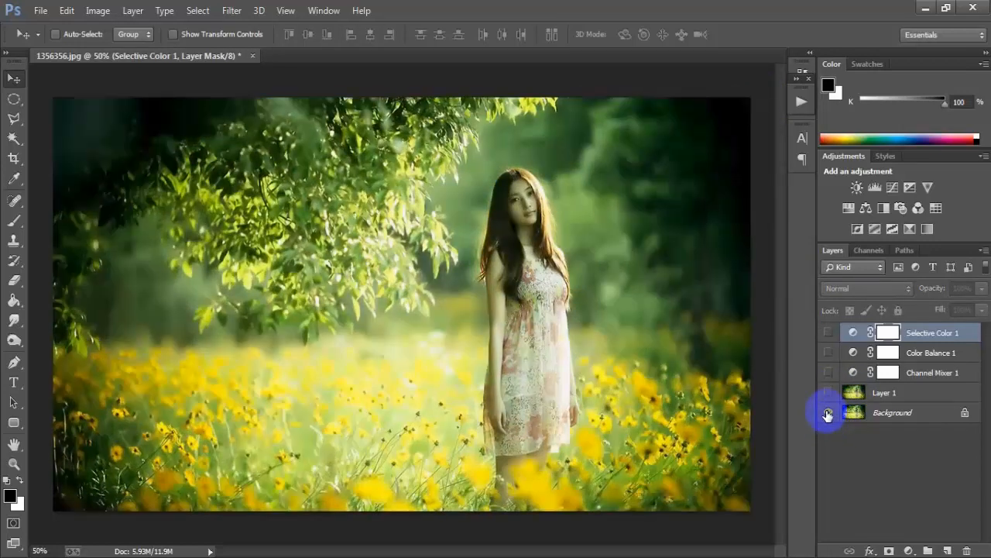
alt+click(828, 414)
alt+click(827, 414)
alt+click(827, 414)
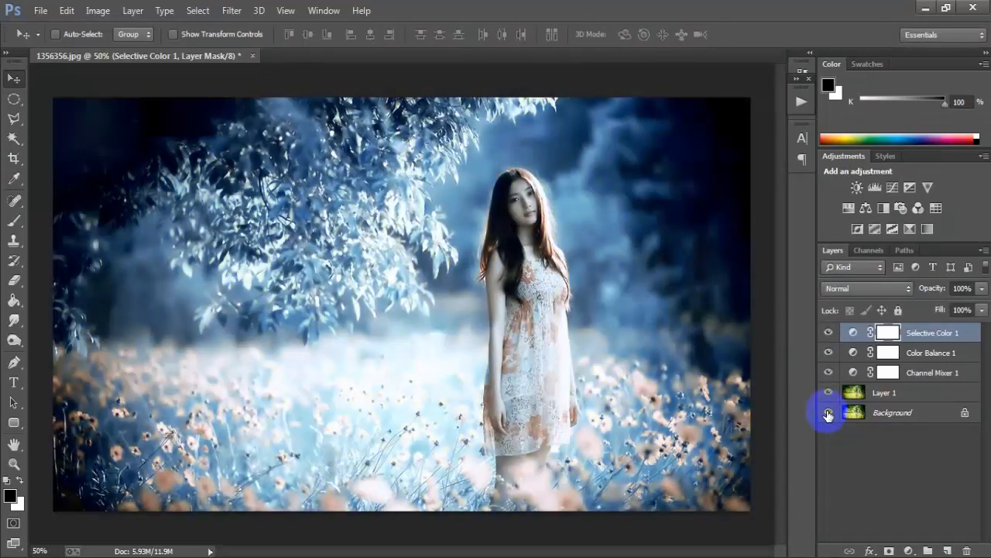
alt+click(827, 414)
alt+click(828, 414)
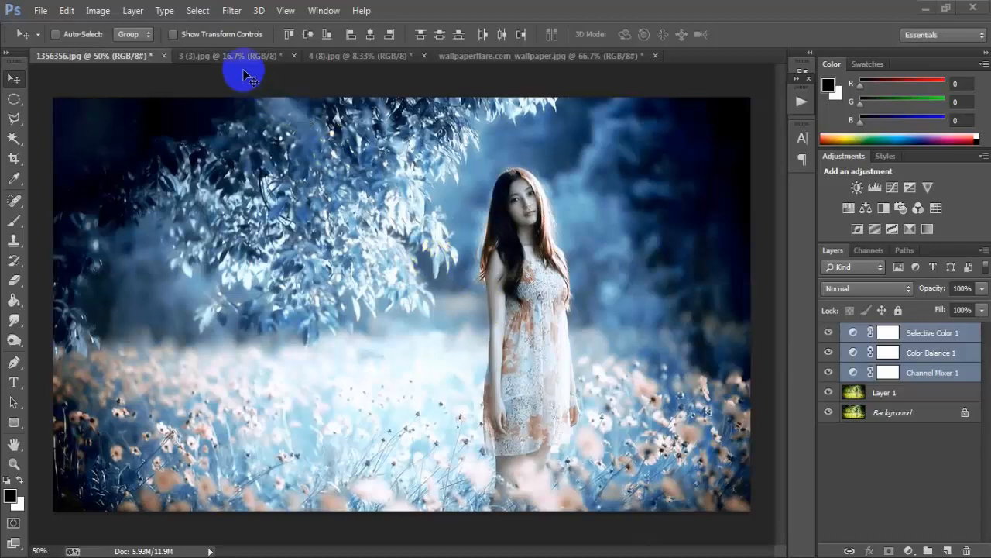
Switch to the sunflower portrait 3 (3).jpg and toggle all layers above its Background to compare before and after
click(240, 59)
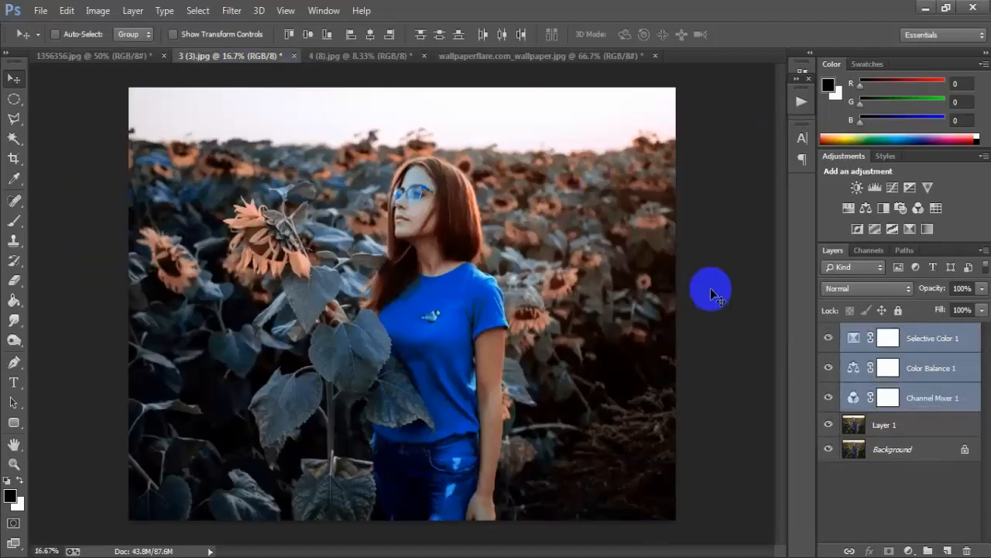
alt+click(829, 451)
alt+click(829, 451)
alt+click(829, 450)
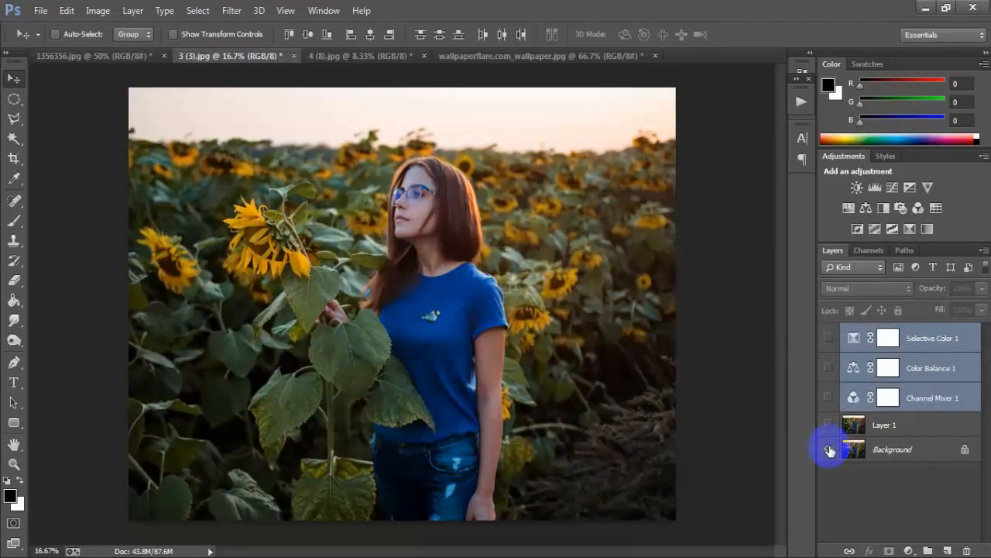
alt+click(829, 451)
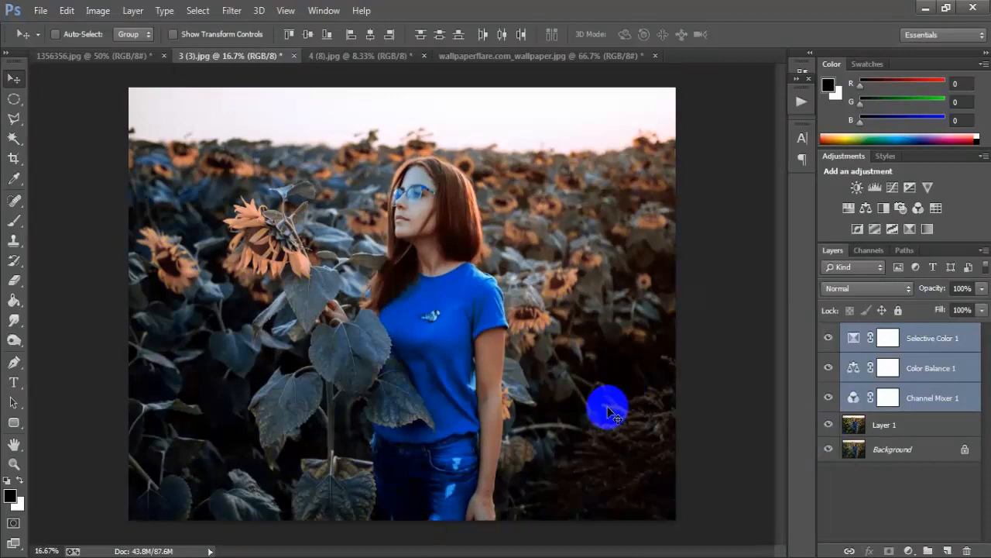
Switch to 4 (8).jpg, enlarge it to 12.5%, and toggle all layers above its Background to compare before and after
click(370, 59)
alt+click(830, 460)
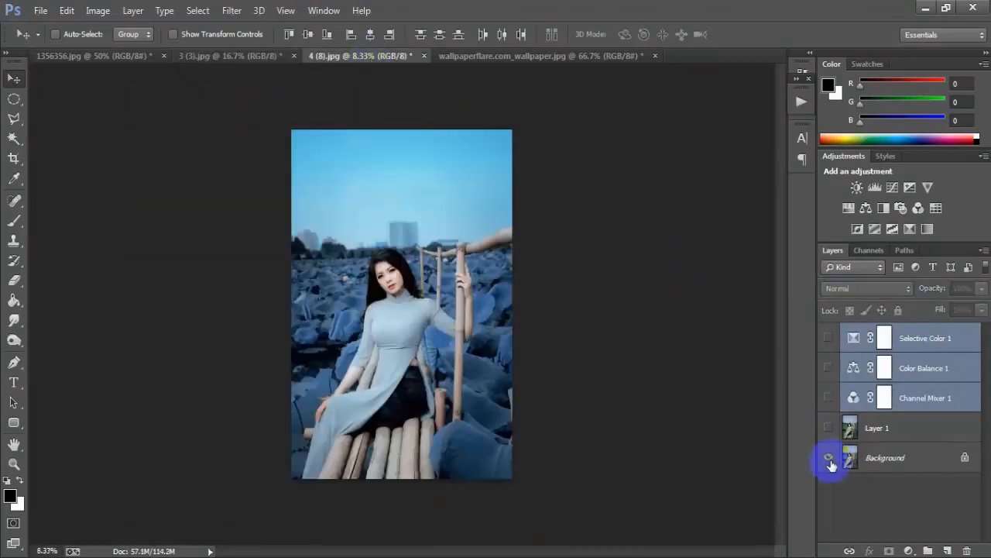
alt+click(830, 460)
key(ctrl+plus)
key(ctrl+plus)
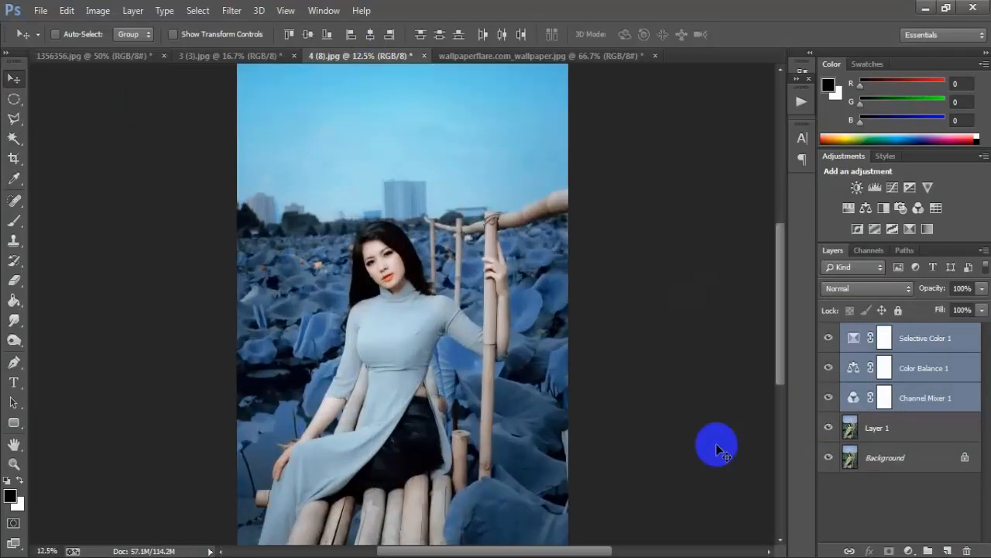
alt+click(829, 460)
alt+click(830, 460)
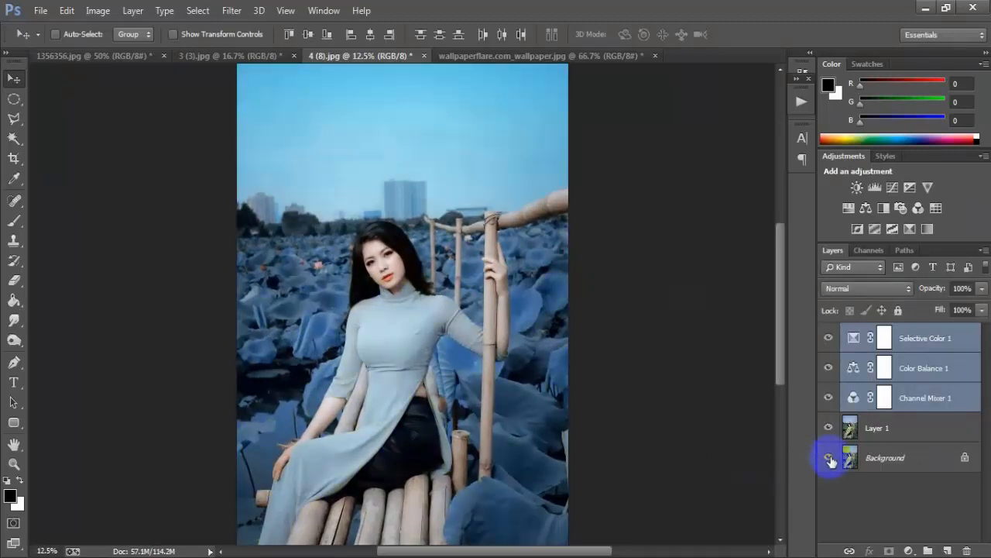
alt+click(830, 461)
alt+click(829, 460)
Switch to wallpaperflare.com_wallpaper.jpg and toggle all layers above its Background to compare before and after
click(522, 56)
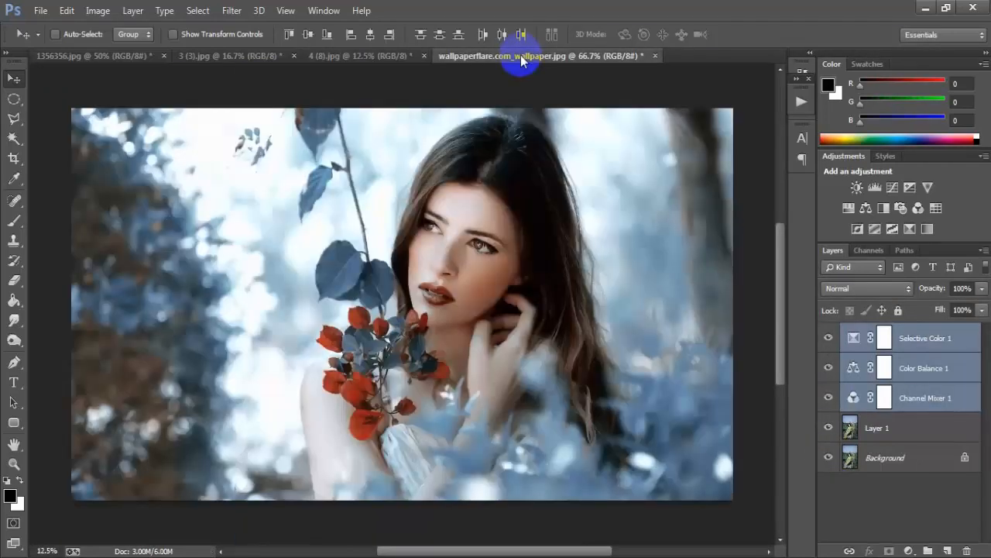
alt+click(828, 413)
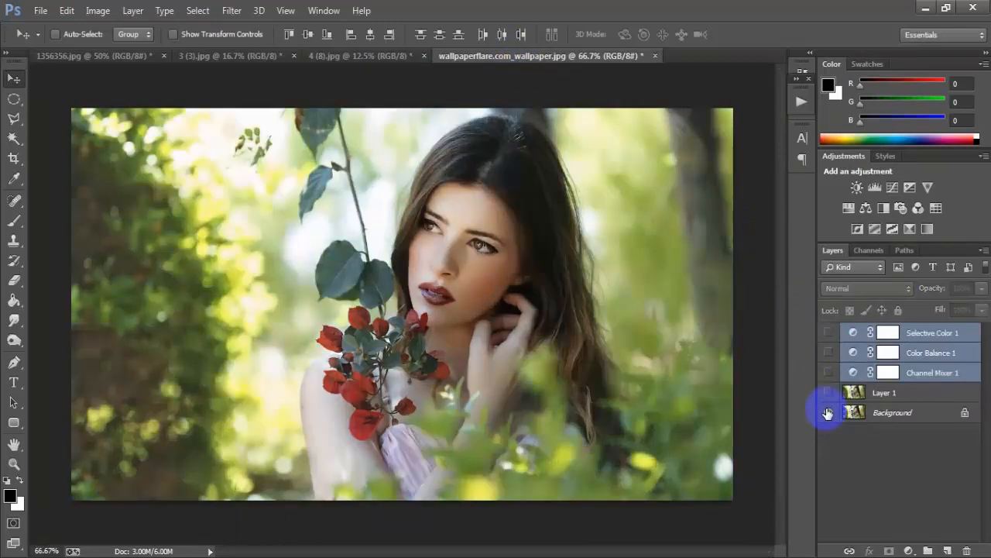
alt+click(828, 413)
alt+click(829, 413)
alt+click(828, 413)
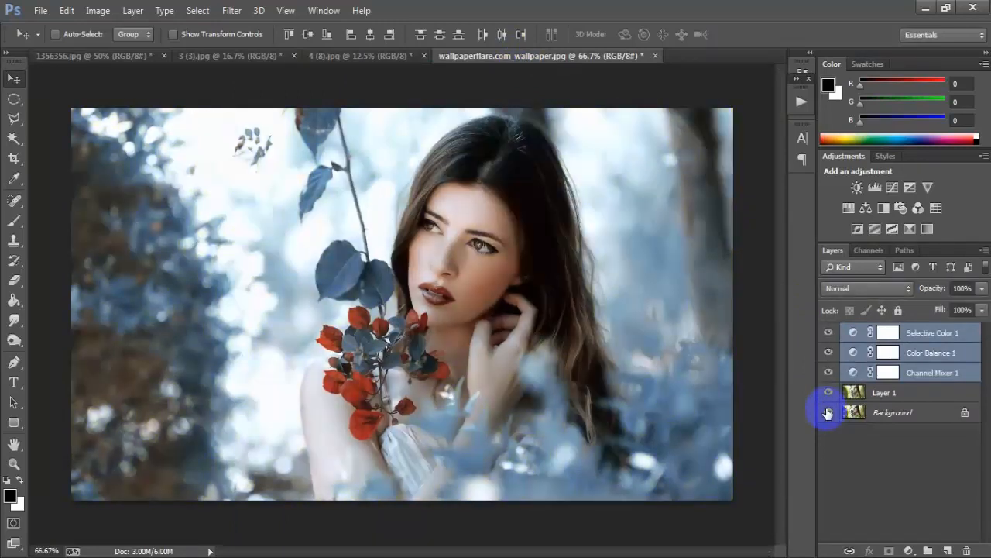
Return to 1356356.jpg and compare its grade with the original once more by toggling all layers above the Background
click(99, 59)
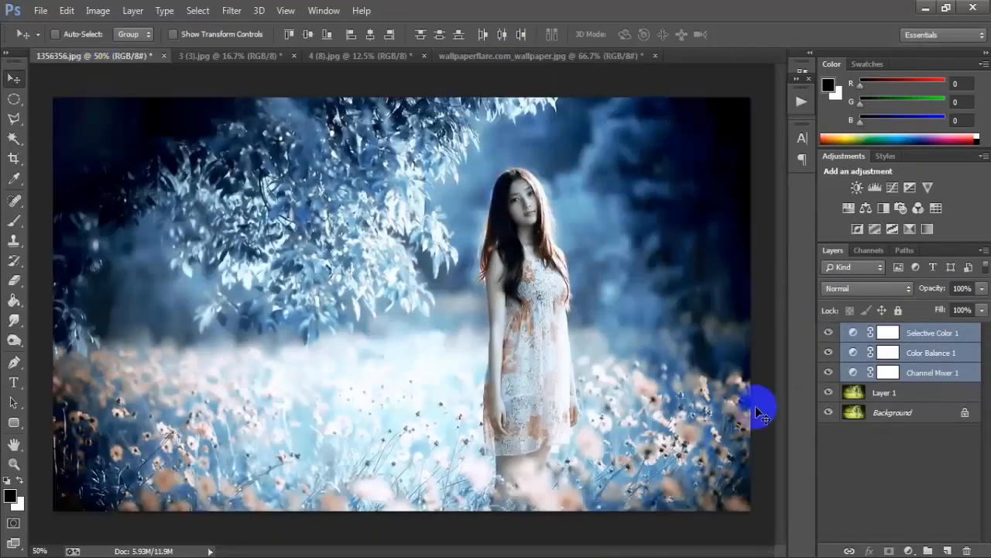
alt+click(828, 414)
alt+click(828, 414)
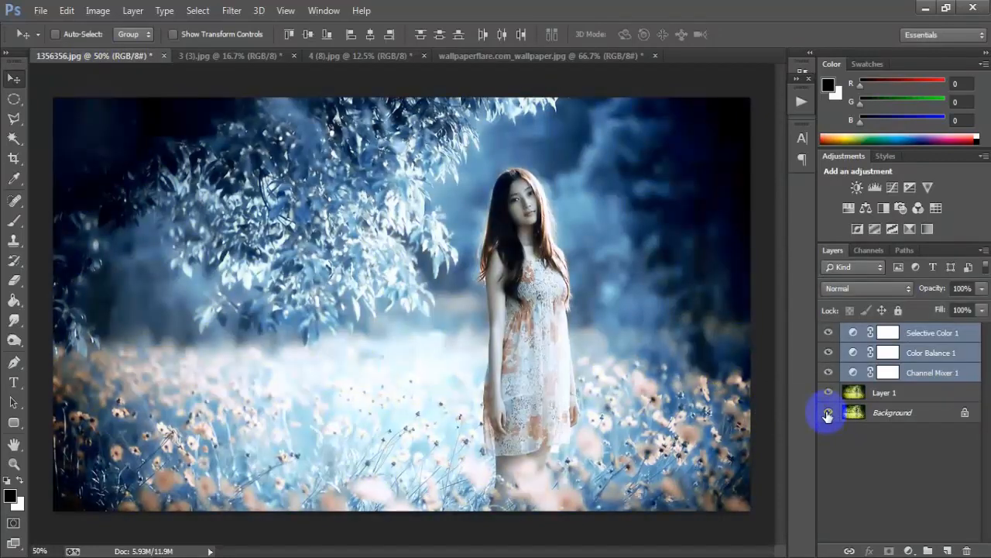
alt+click(828, 415)
alt+click(828, 414)
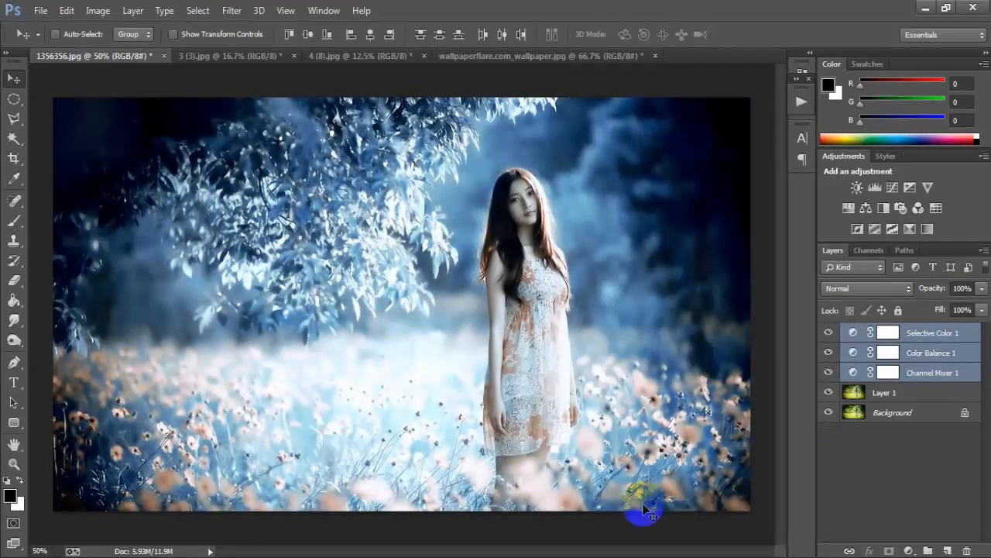